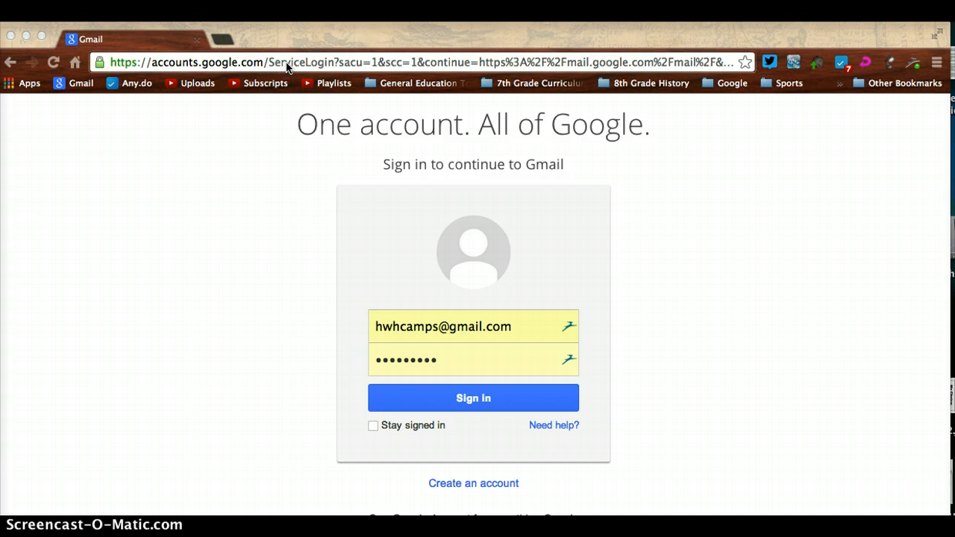
# - Select the web address on the Gmail sign-in page so it can be replaced
pyautogui.click(288, 63)
# - Go to blogger.com and sign the current account out from the account menu
pyautogui.write('blogger.com')
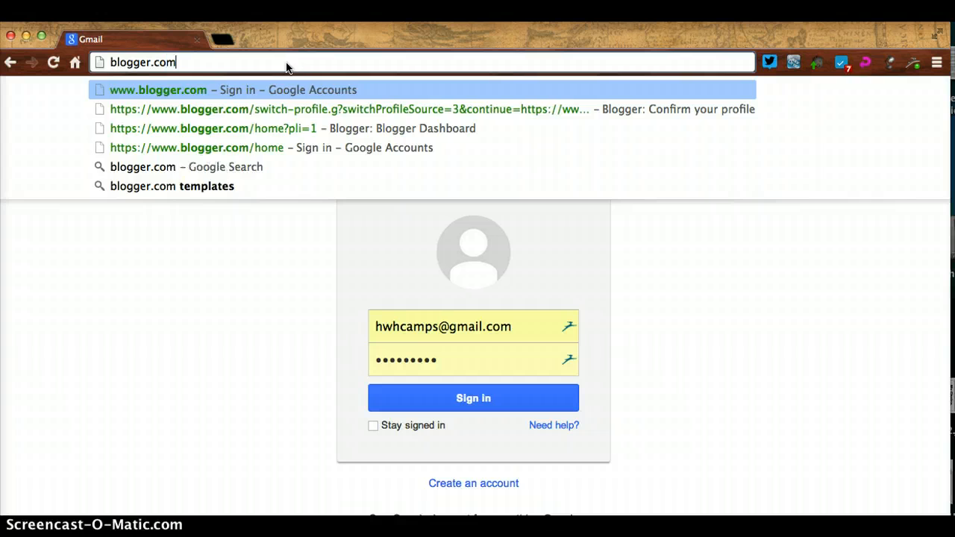
pyautogui.press('Return')
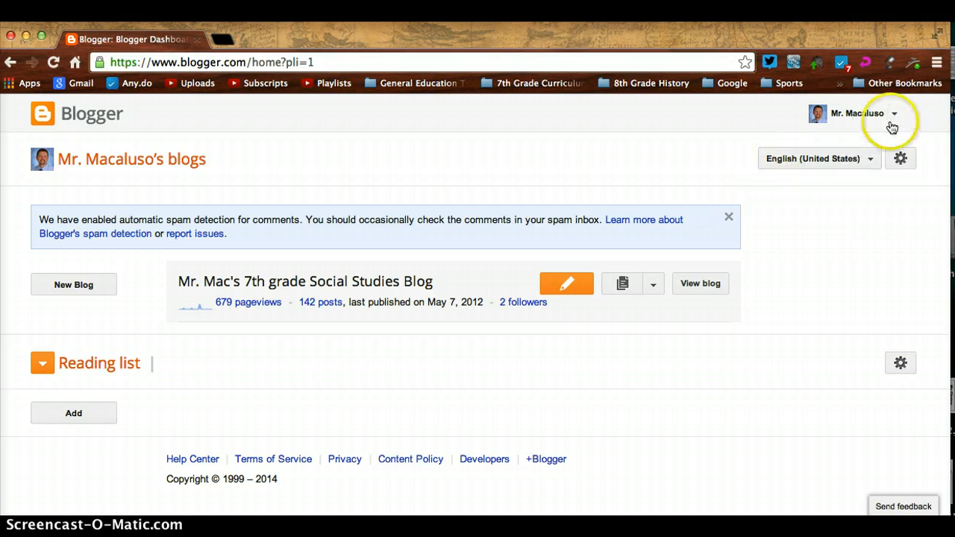
pyautogui.click(895, 117)
pyautogui.click(871, 168)
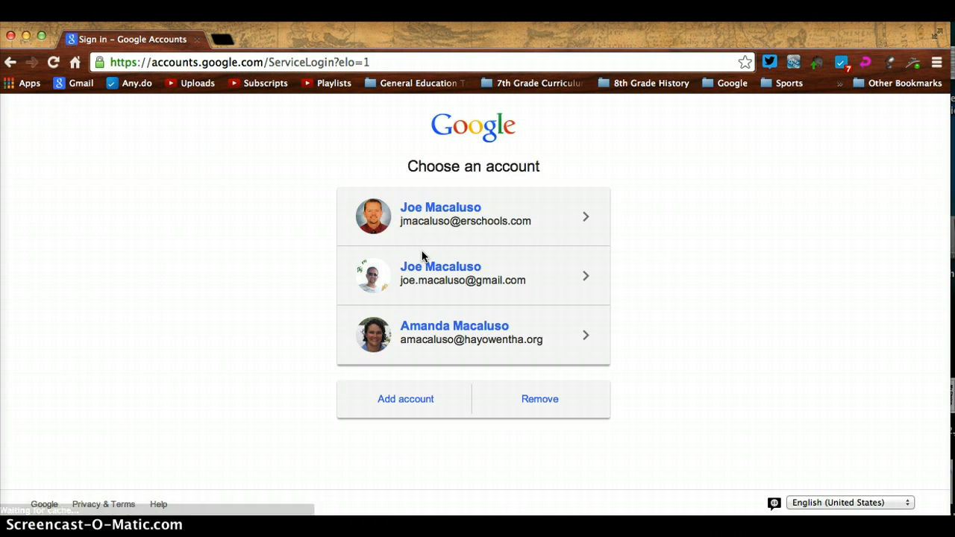
# - Log in with the other saved Google account, then enter blogger.com as the address
pyautogui.click(410, 410)
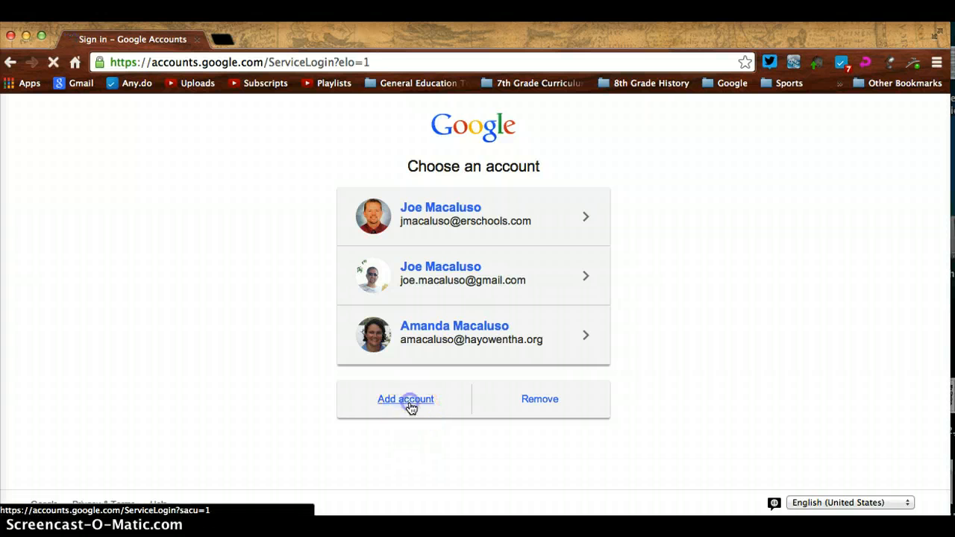
pyautogui.click(476, 371)
pyautogui.tripleClick(489, 380)
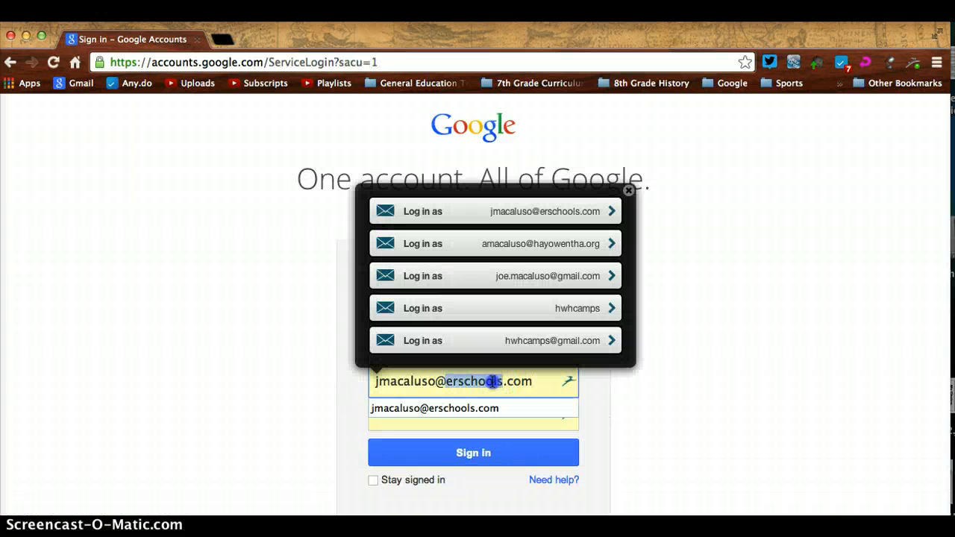
pyautogui.click(554, 341)
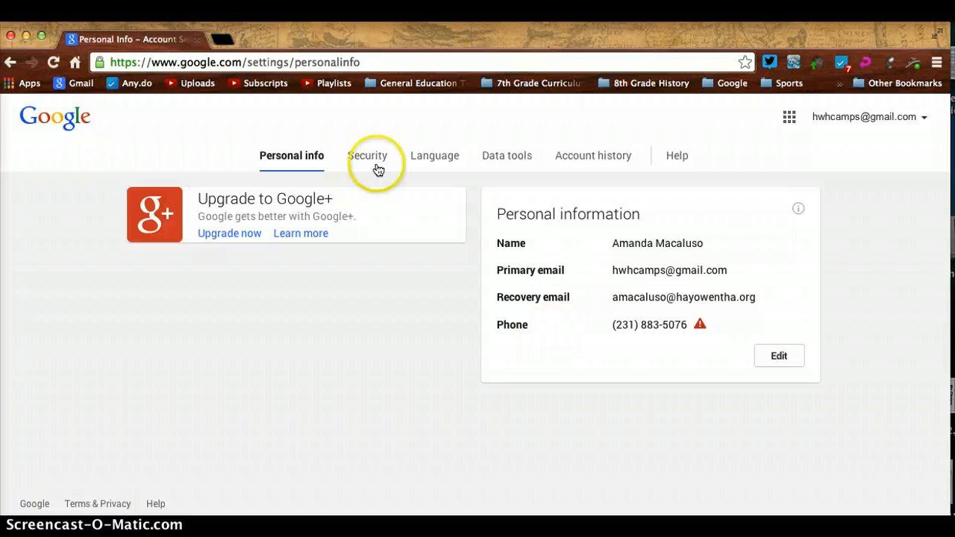
pyautogui.click(354, 63)
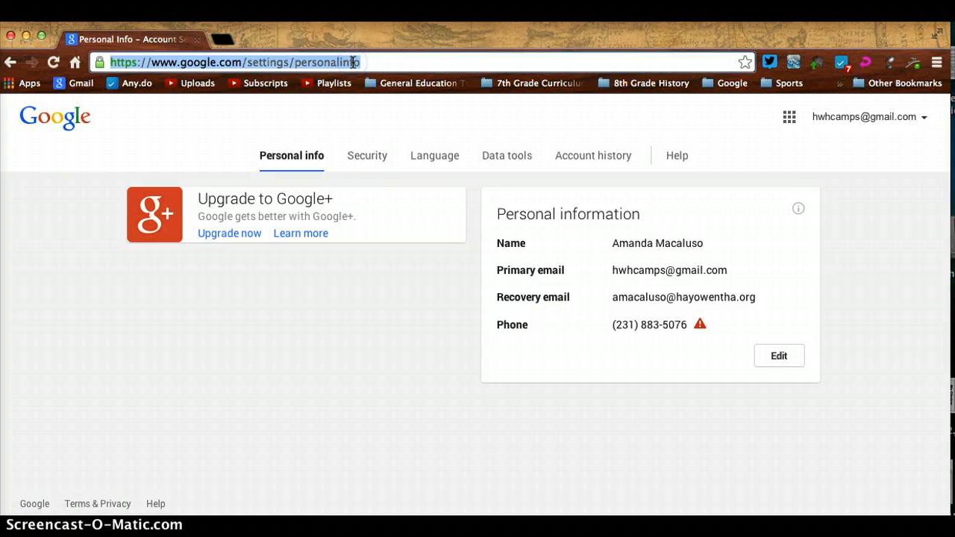
pyautogui.write('blogger.com')
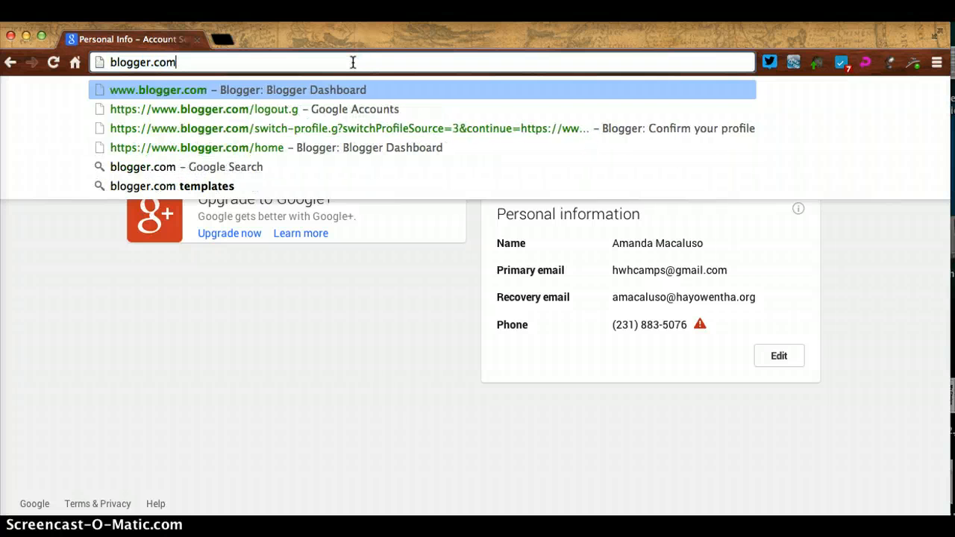
# - Load blogger.com and scroll through the Google+ and limited Blogger profile options
pyautogui.press('Return')
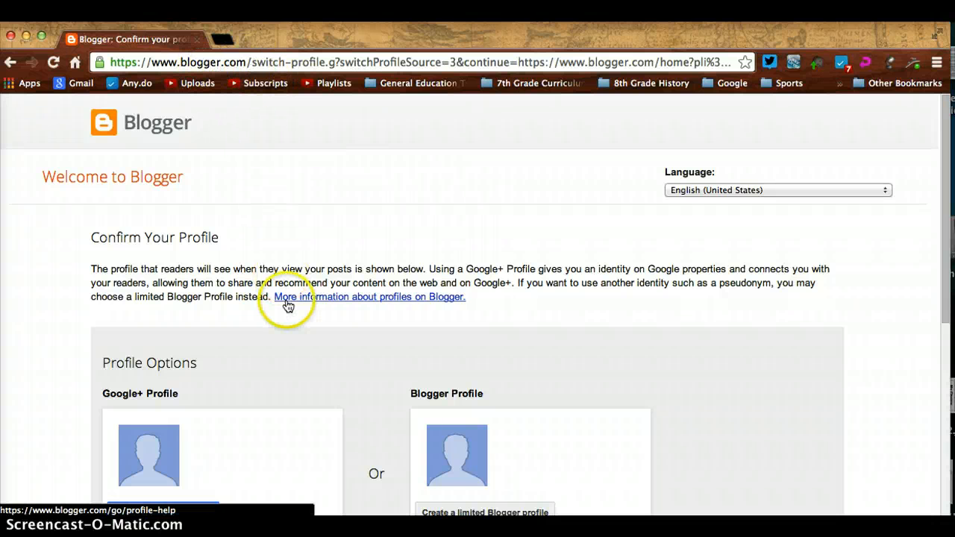
pyautogui.scroll(-3, 286, 303)
pyautogui.scroll(-1, 288, 303)
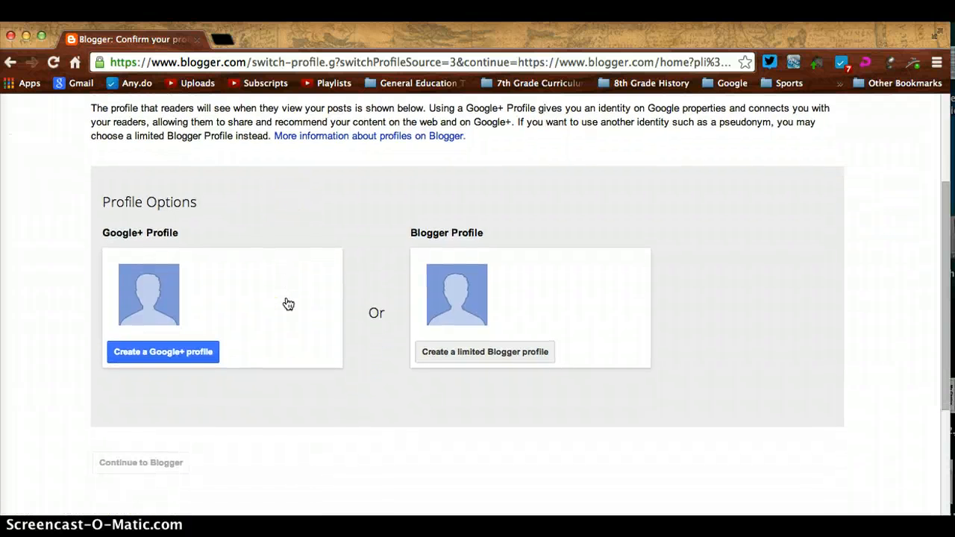
pyautogui.scroll(2, 288, 303)
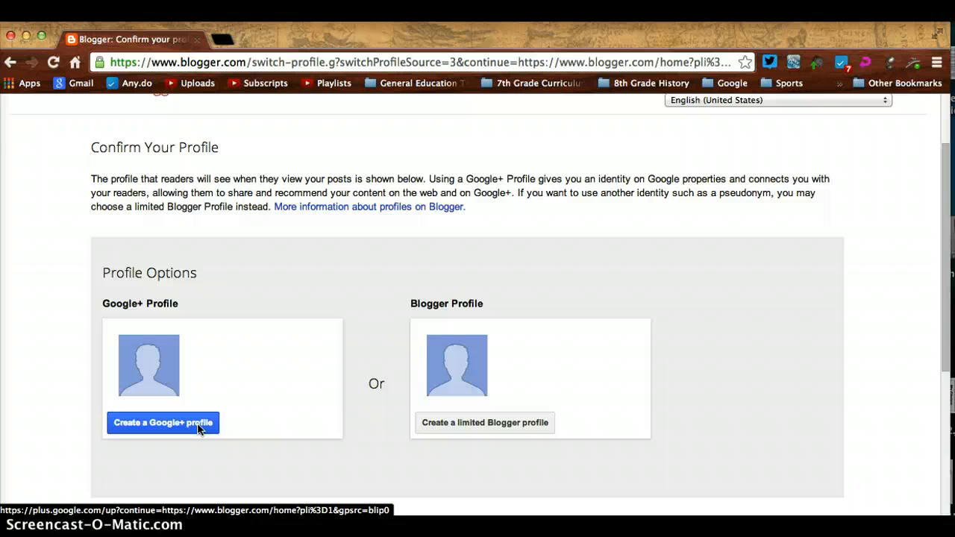
pyautogui.scroll(1, 198, 428)
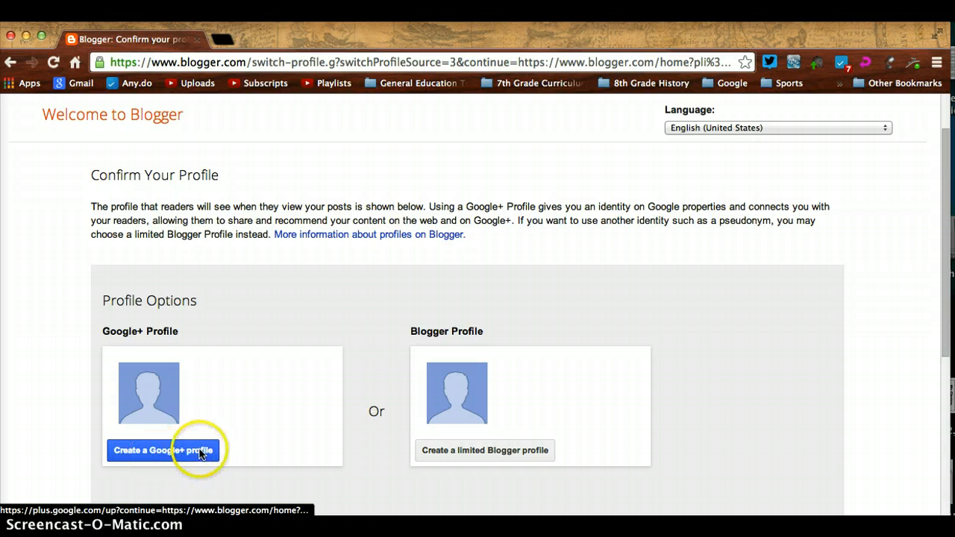
# - Choose a limited Blogger profile, enter the user's display name, and continue to Blogger
pyautogui.click(514, 451)
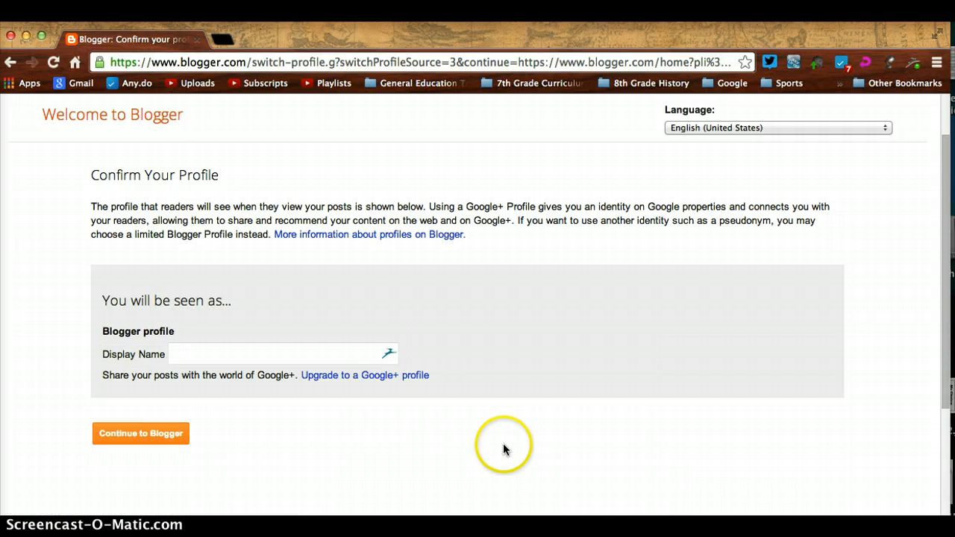
pyautogui.click(256, 348)
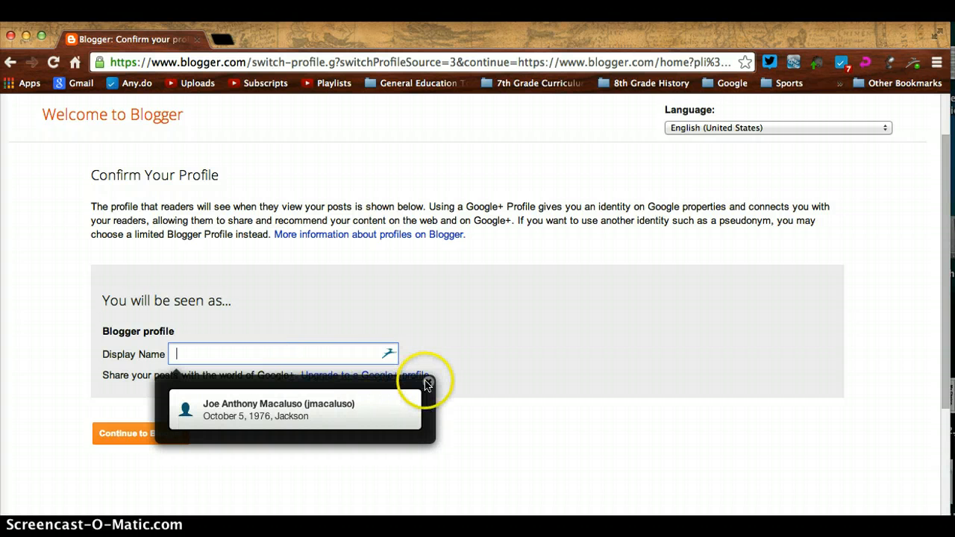
pyautogui.click(426, 384)
pyautogui.click(252, 352)
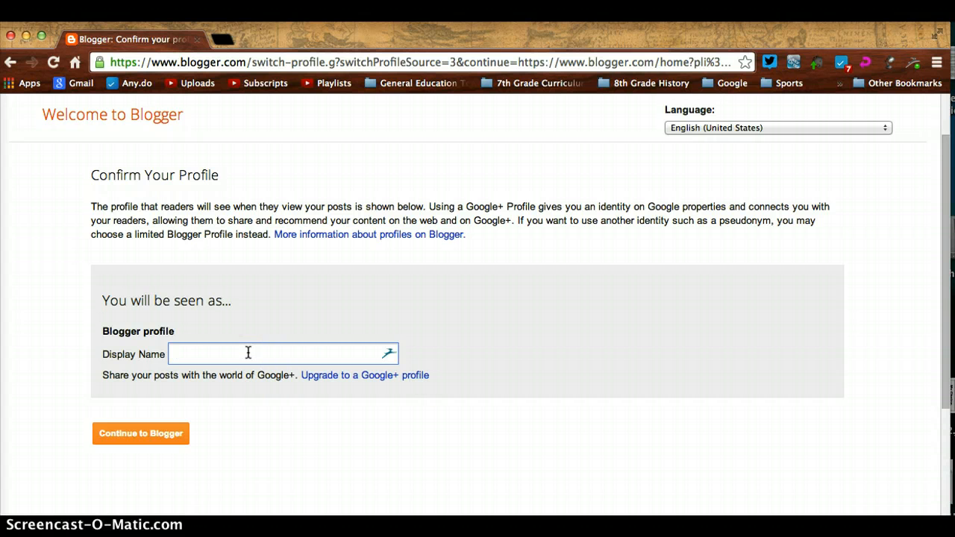
pyautogui.write('Mr.')
pyautogui.press('BackSpace')
pyautogui.press('BackSpace')
pyautogui.press('BackSpace')
pyautogui.click(156, 434)
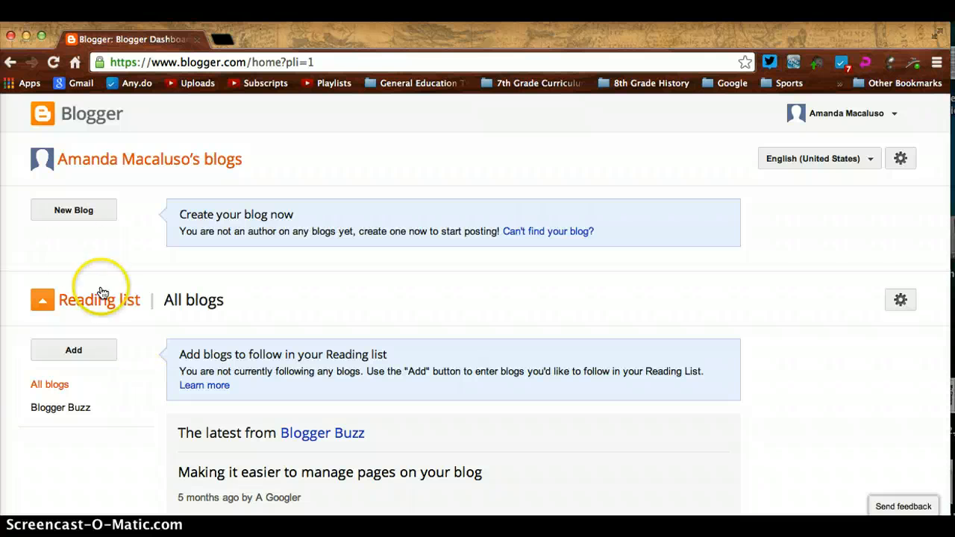
# - Start a new blog titled 'IB 8th Grade Community Project Process Journal'
pyautogui.click(75, 214)
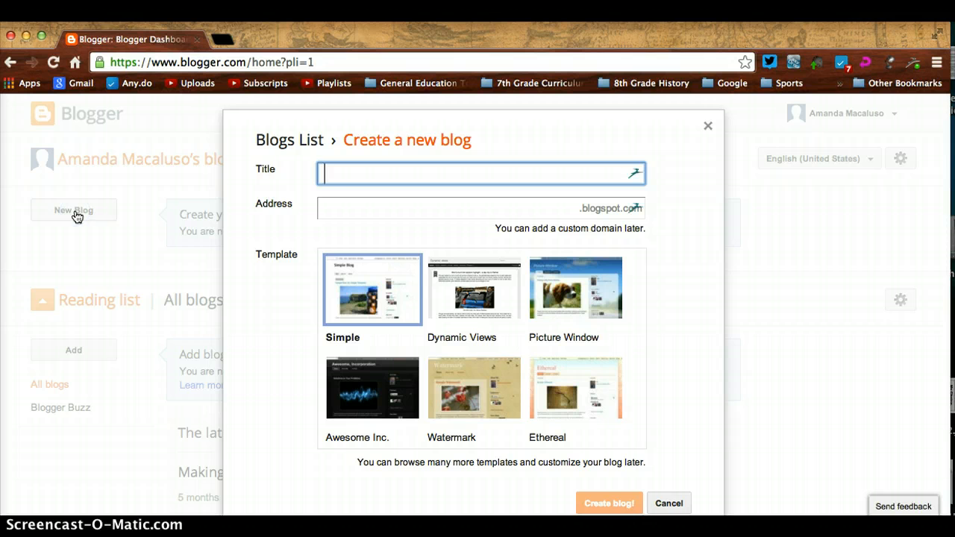
pyautogui.write('IB 8th Grade Community P')
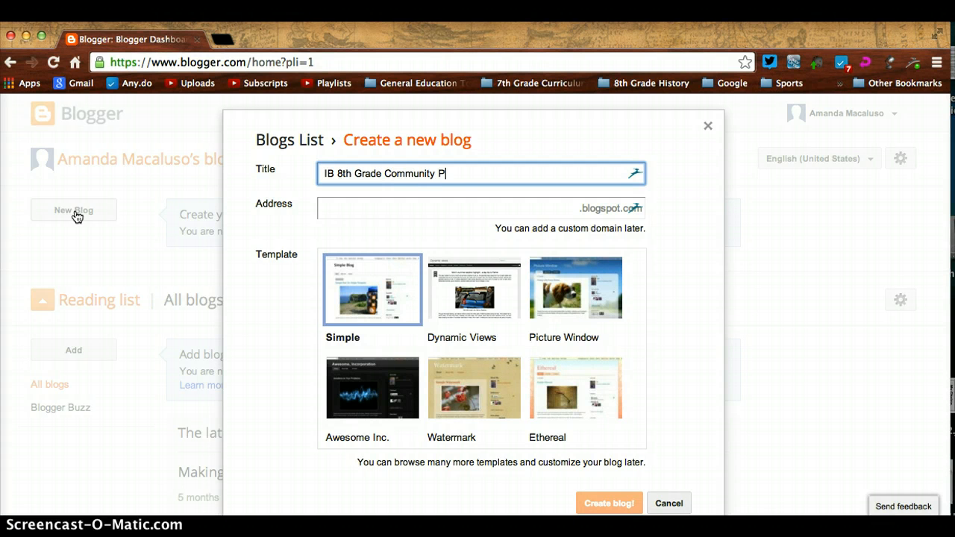
pyautogui.write('roject Process Journal')
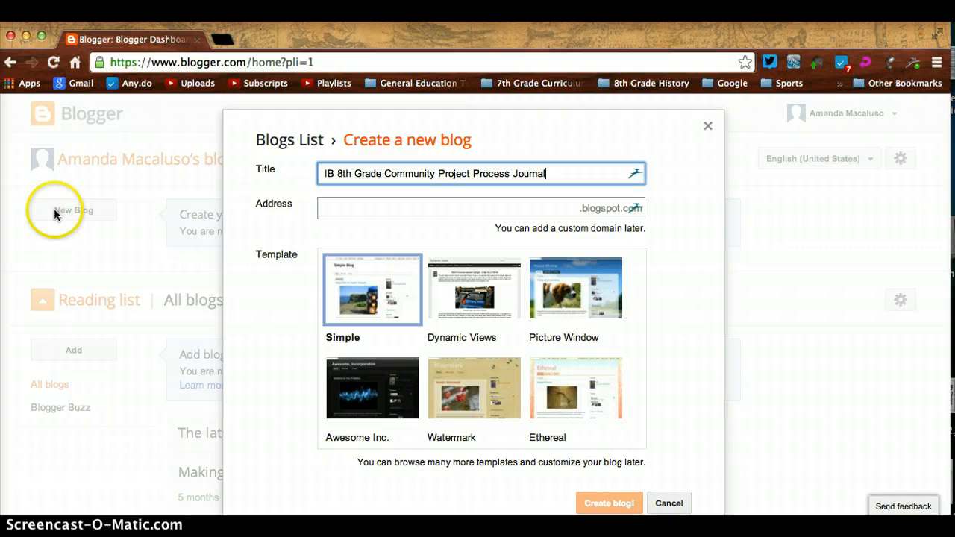
pyautogui.click(359, 210)
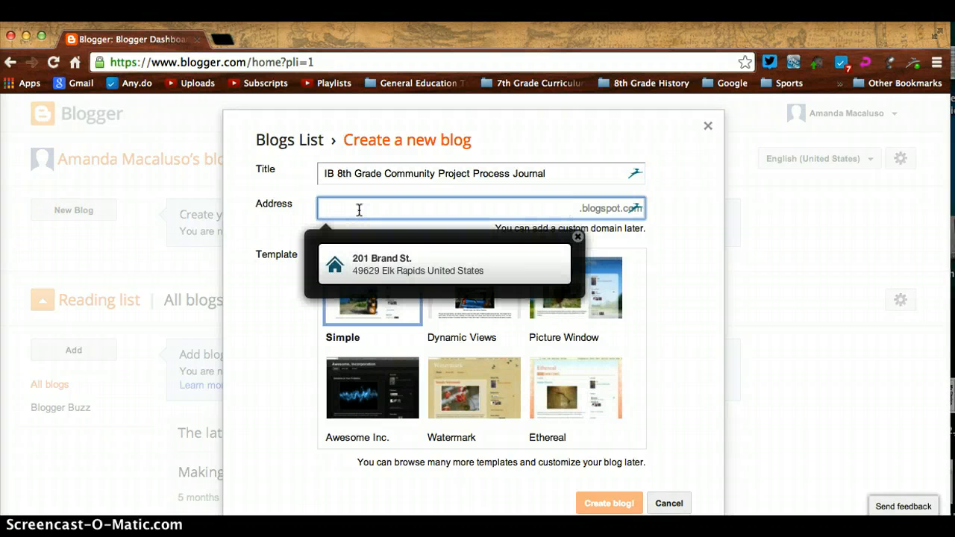
# - Try several name-based and process-journal blog addresses in the Address field
pyautogui.click(578, 237)
pyautogui.click(438, 207)
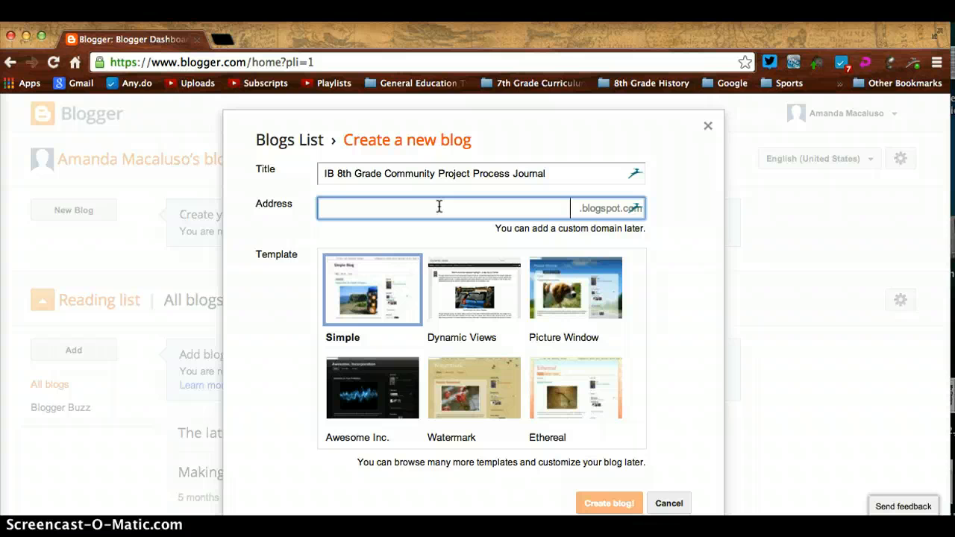
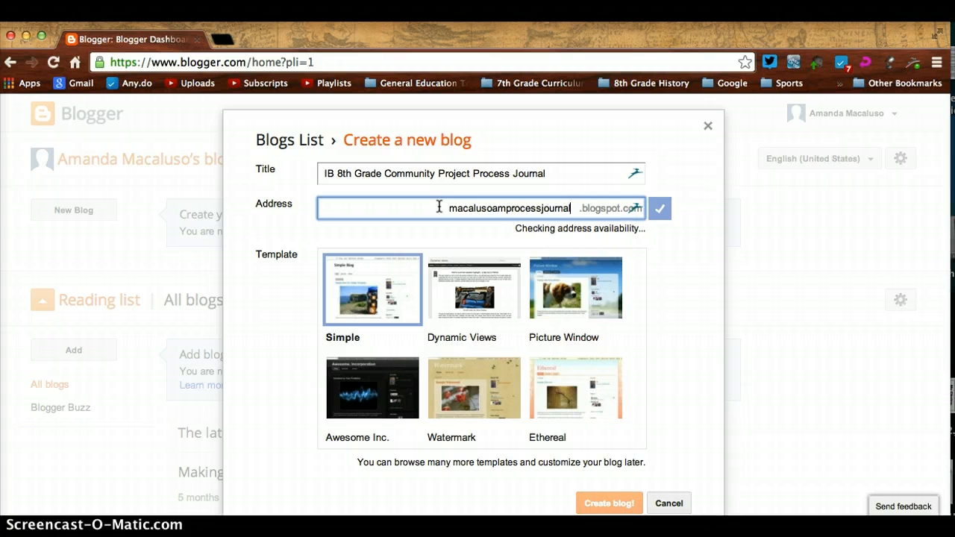
# - Replace the address with a 'test'-prefixed one that Blogger confirms is available
pyautogui.press('BackSpace')
pyautogui.press('BackSpace')
pyautogui.press('BackSpace')
pyautogui.press('BackSpace')
pyautogui.press('BackSpace')
pyautogui.press('BackSpace')
pyautogui.press('BackSpace')
pyautogui.press('BackSpace')
pyautogui.press('BackSpace')
pyautogui.press('BackSpace')
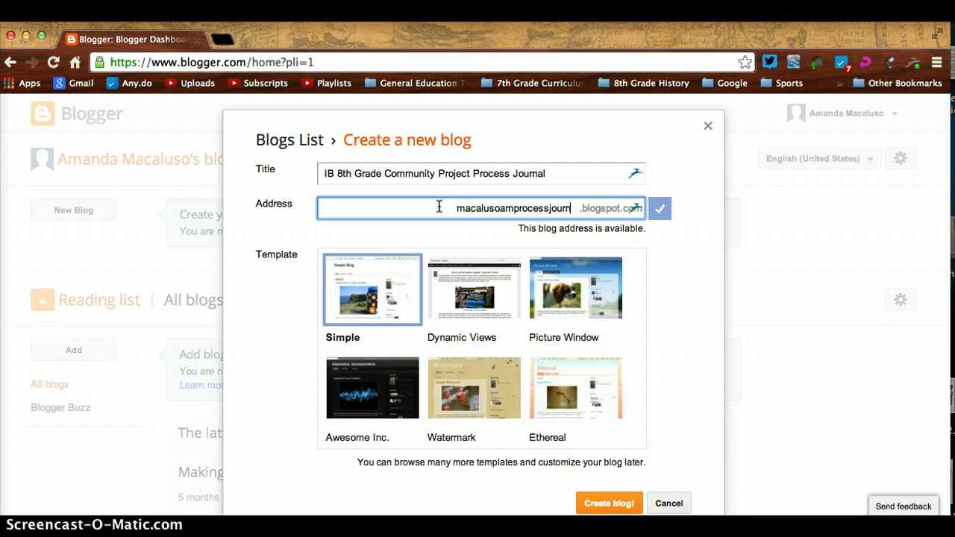
pyautogui.press('BackSpace')
pyautogui.press('BackSpace')
pyautogui.press('BackSpace')
pyautogui.press('BackSpace')
pyautogui.press('BackSpace')
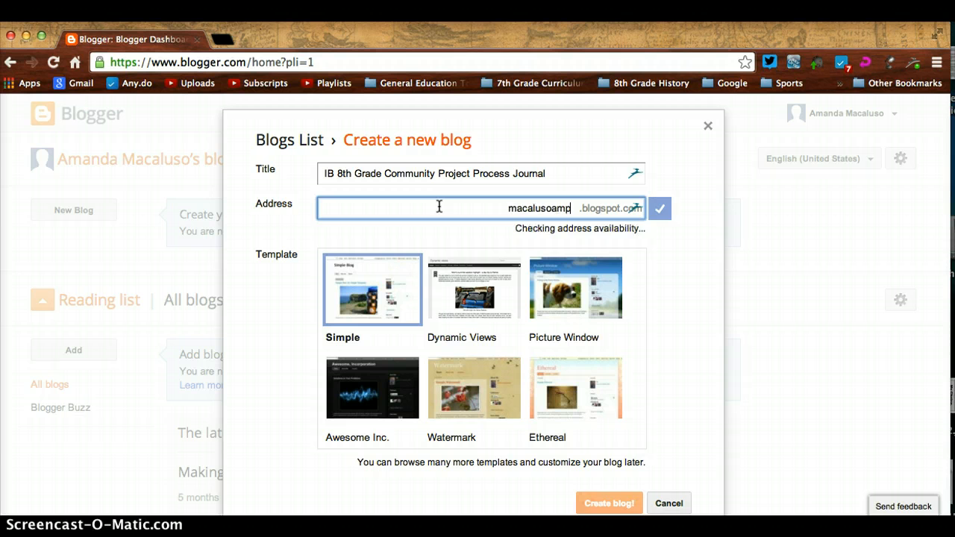
pyautogui.press('BackSpace')
pyautogui.press('BackSpace')
pyautogui.press('BackSpace')
pyautogui.press('BackSpace')
pyautogui.press('BackSpace')
pyautogui.press('BackSpace')
pyautogui.press('BackSpace')
pyautogui.press('BackSpace')
pyautogui.press('BackSpace')
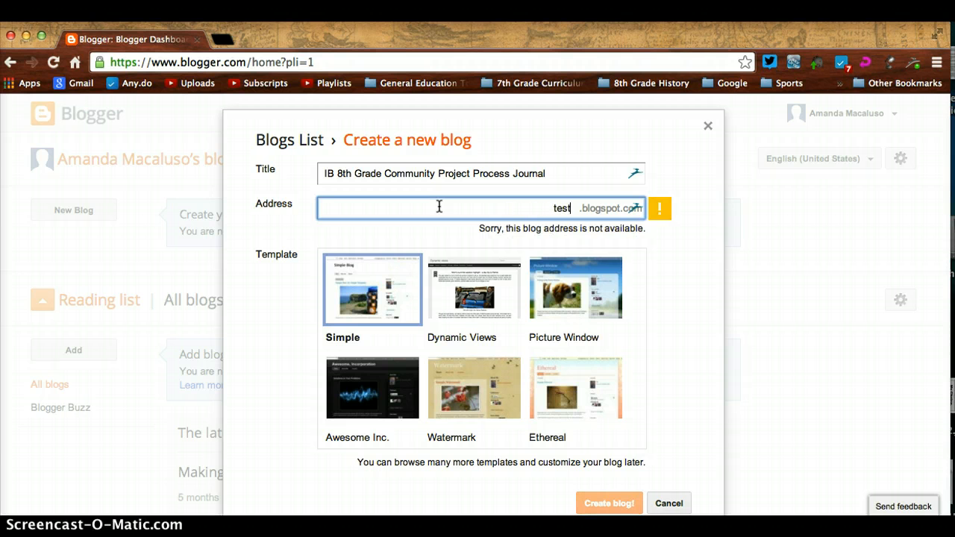
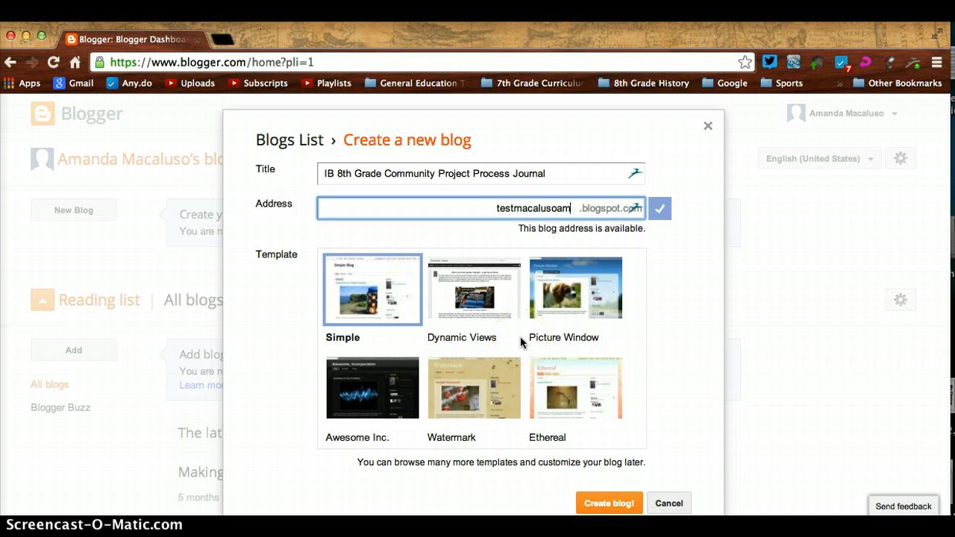
pyautogui.scroll(-2, 520, 336)
# - Pick the Ethereal template and create the blog
pyautogui.scroll(1, 520, 336)
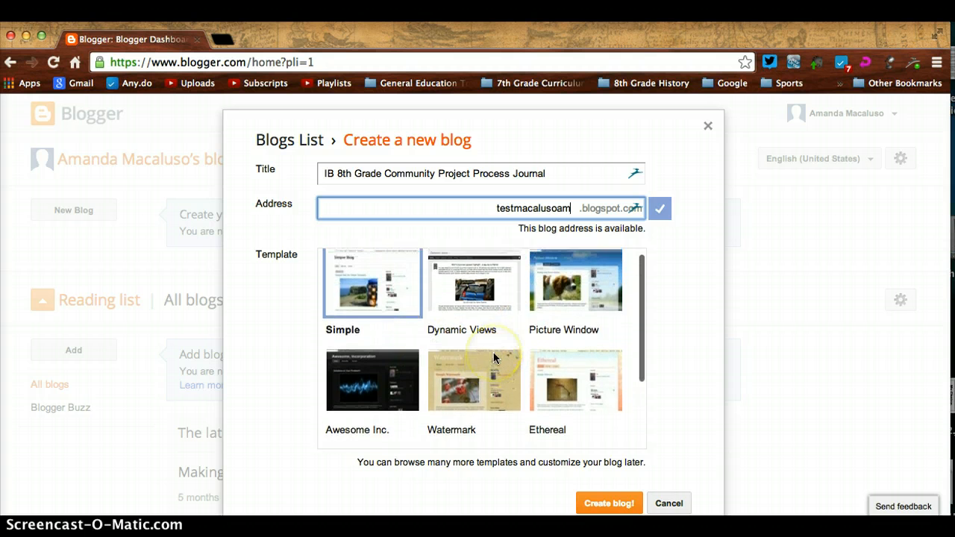
pyautogui.scroll(-3, 496, 352)
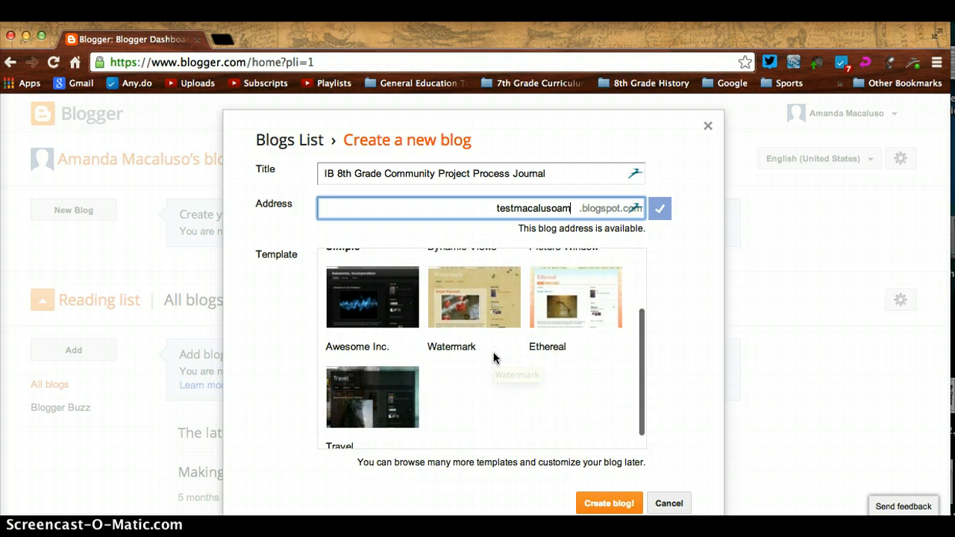
pyautogui.scroll(-4, 493, 358)
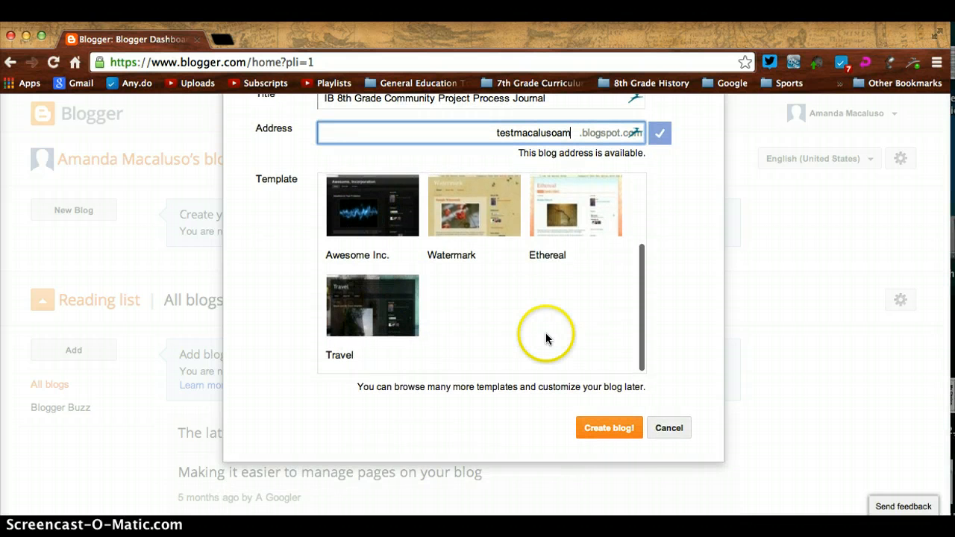
pyautogui.scroll(3, 548, 335)
pyautogui.click(555, 276)
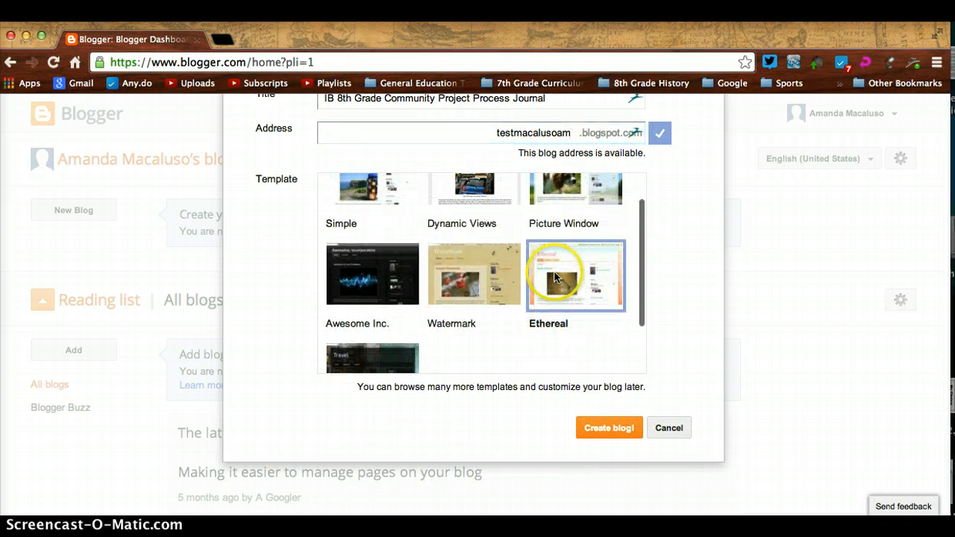
pyautogui.click(614, 427)
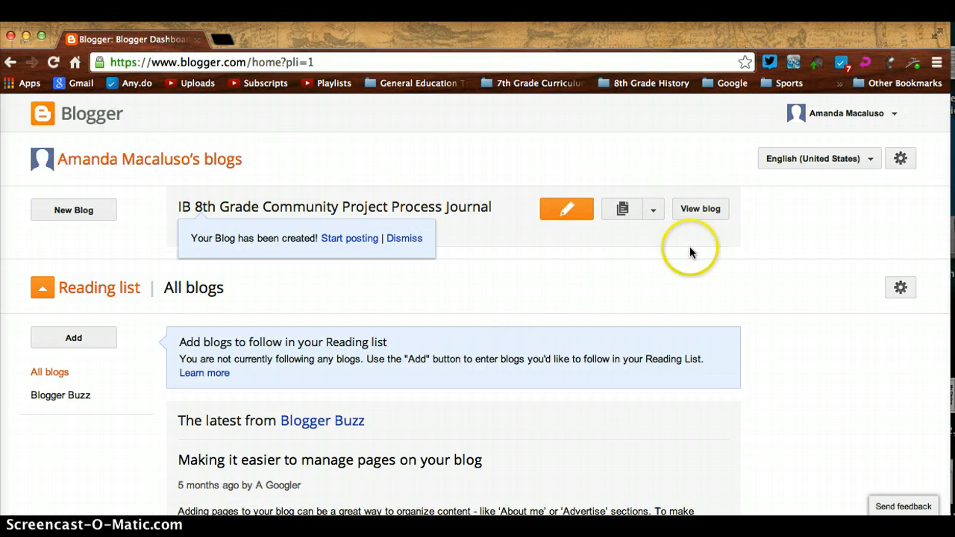
pyautogui.click(654, 211)
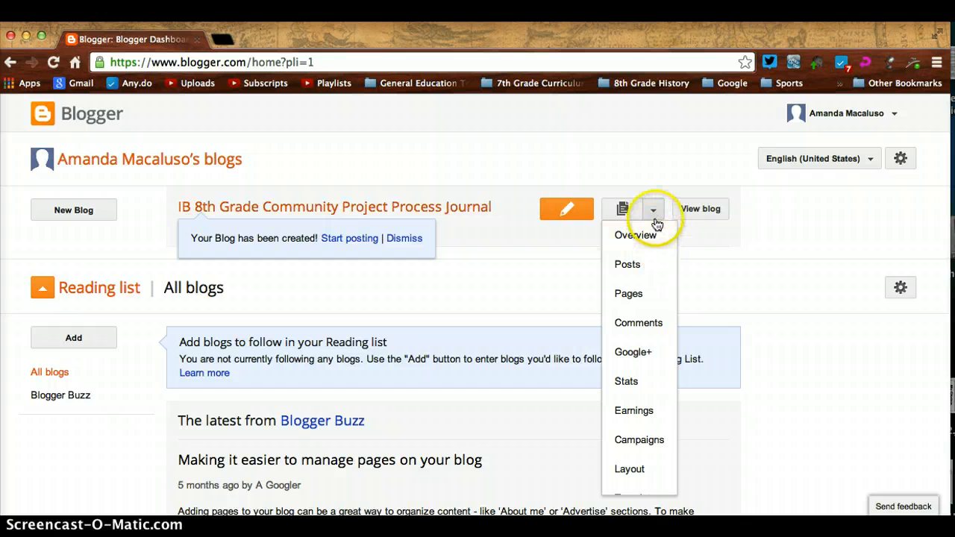
pyautogui.click(641, 179)
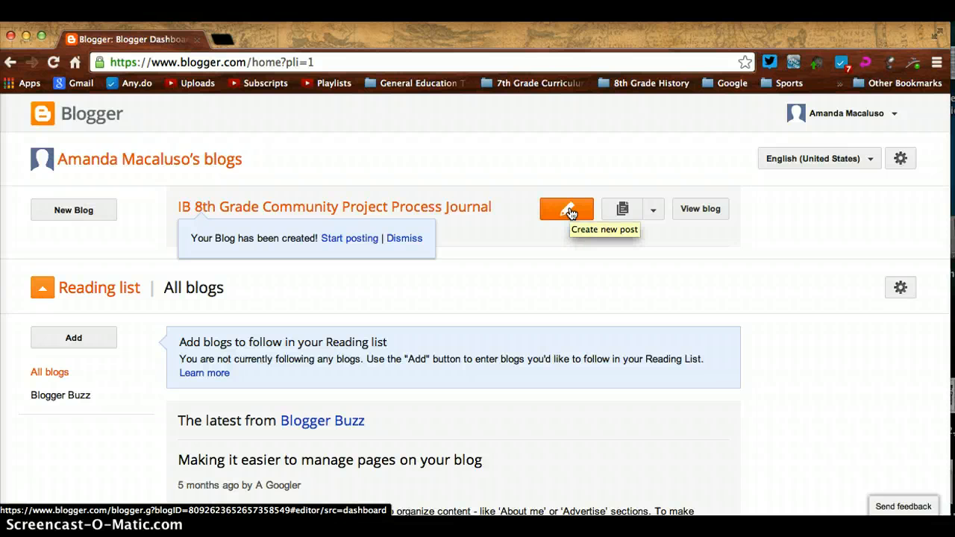
# - Open the live blog in a new tab to see its empty Ethereal layout
pyautogui.click(690, 212)
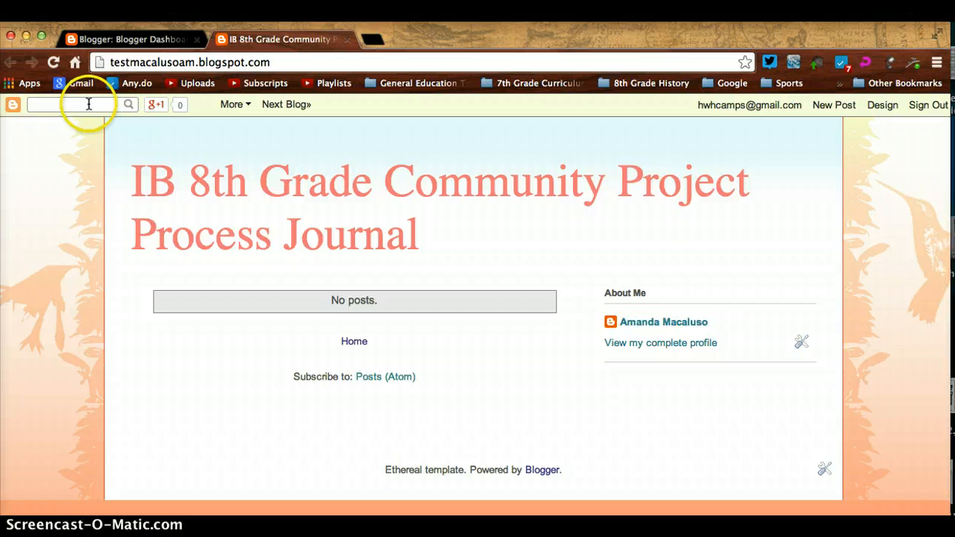
# - Create a new post titled 'Initial Brainstorming of Ideas...'
pyautogui.click(831, 109)
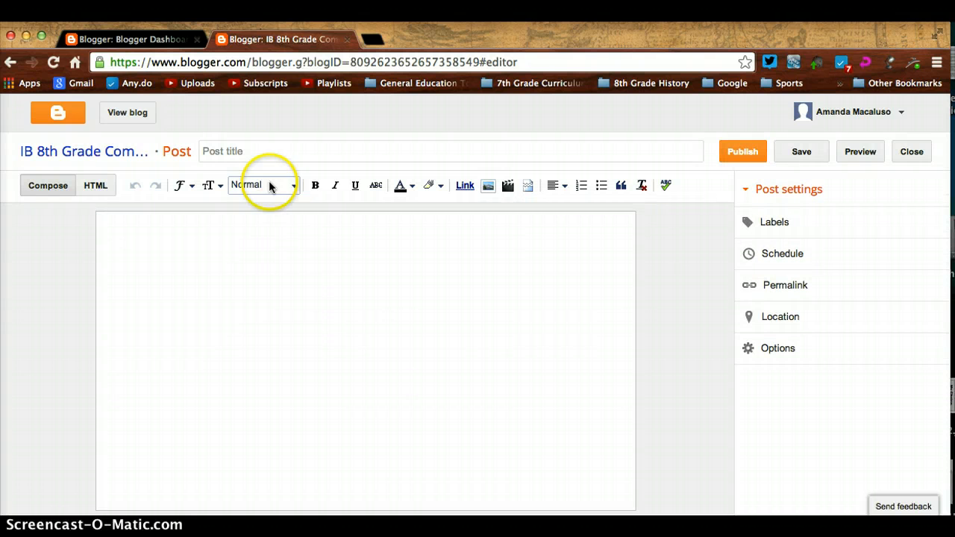
pyautogui.click(262, 150)
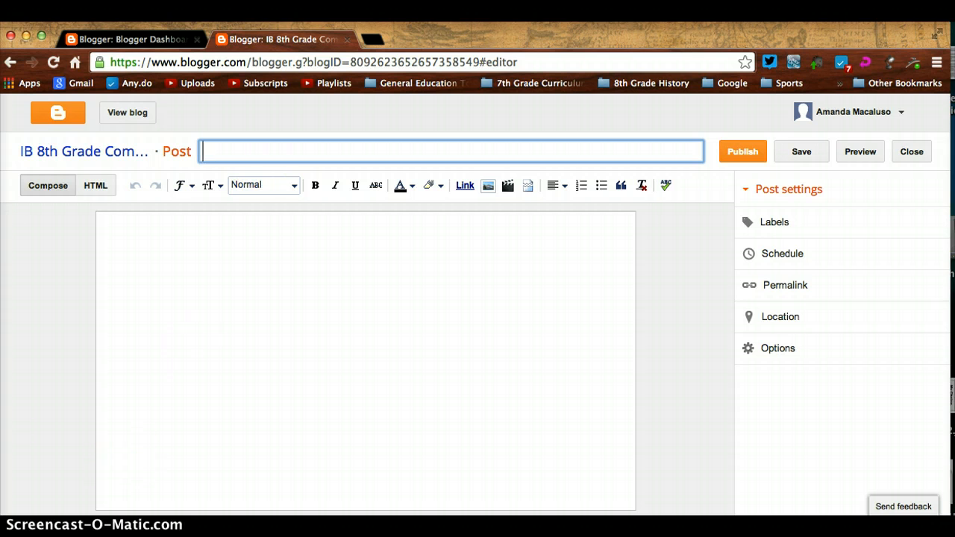
pyautogui.click(267, 152)
pyautogui.write('B')
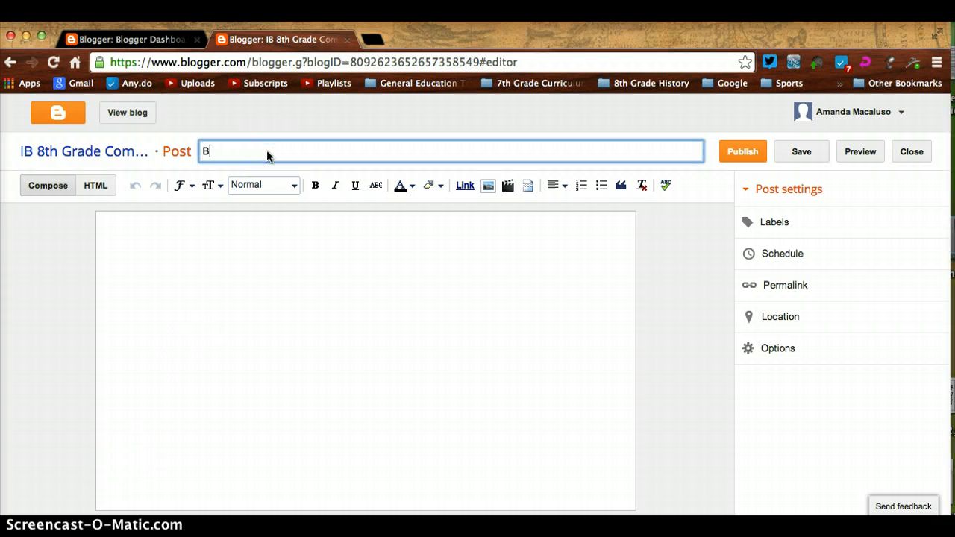
pyautogui.press('BackSpace')
pyautogui.write('Intial')
pyautogui.press('BackSpace')
pyautogui.press('BackSpace')
pyautogui.press('BackSpace')
pyautogui.press('BackSpace')
pyautogui.press('BackSpace')
pyautogui.write('itial Brainstorming of Id')
pyautogui.press('BackSpace')
pyautogui.press('BackSpace')
pyautogui.write('Ideas...')
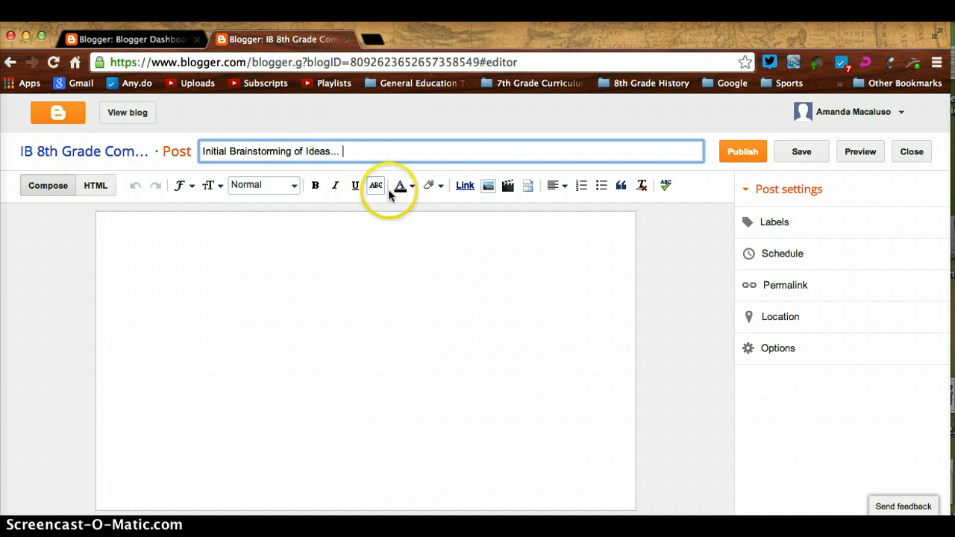
# - Type the bold heading 'Ideas for Community Project' in the empty post body
pyautogui.click(296, 251)
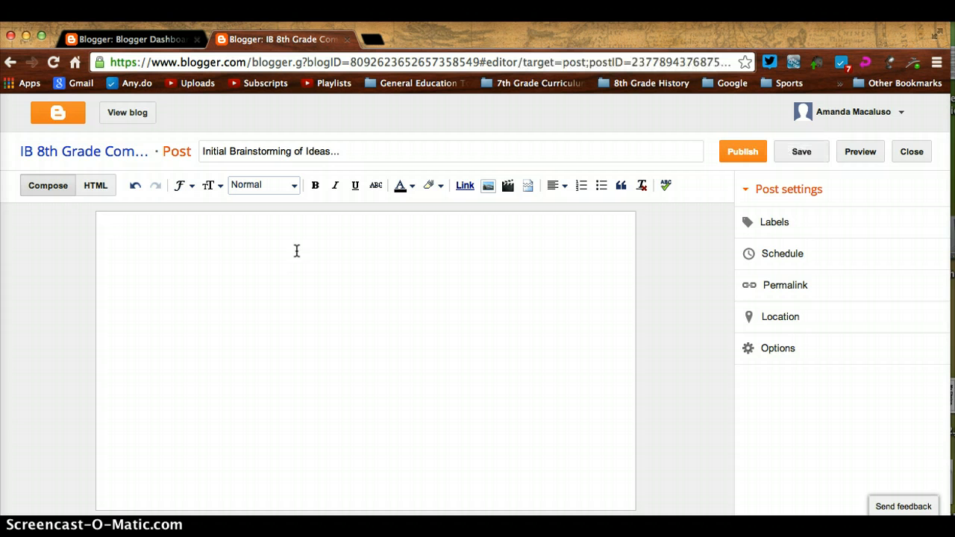
pyautogui.click(315, 190)
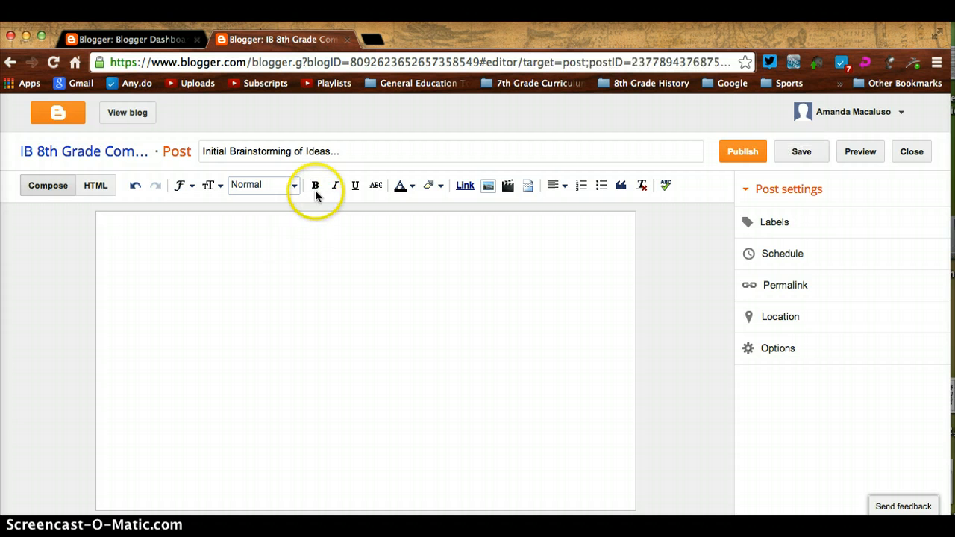
pyautogui.write('Idea')
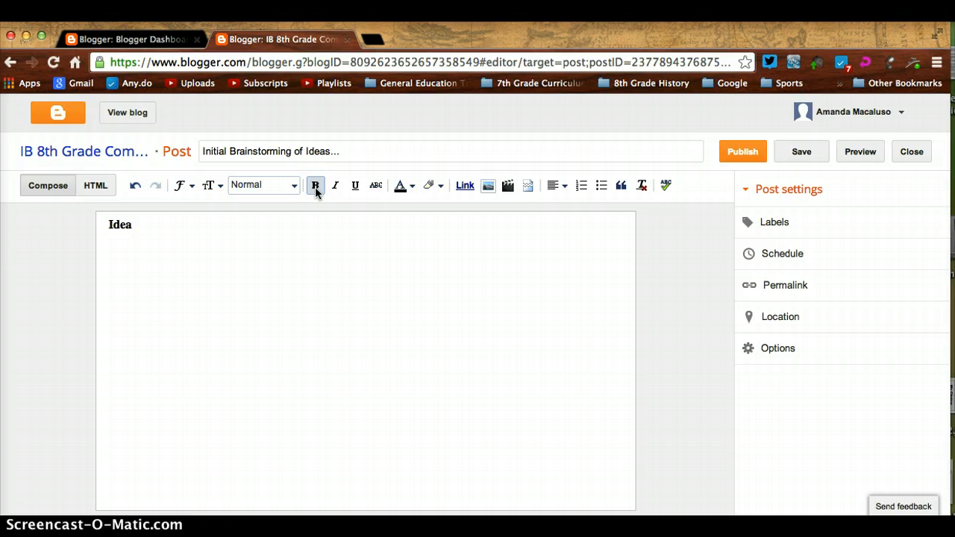
pyautogui.write('s for Communi')
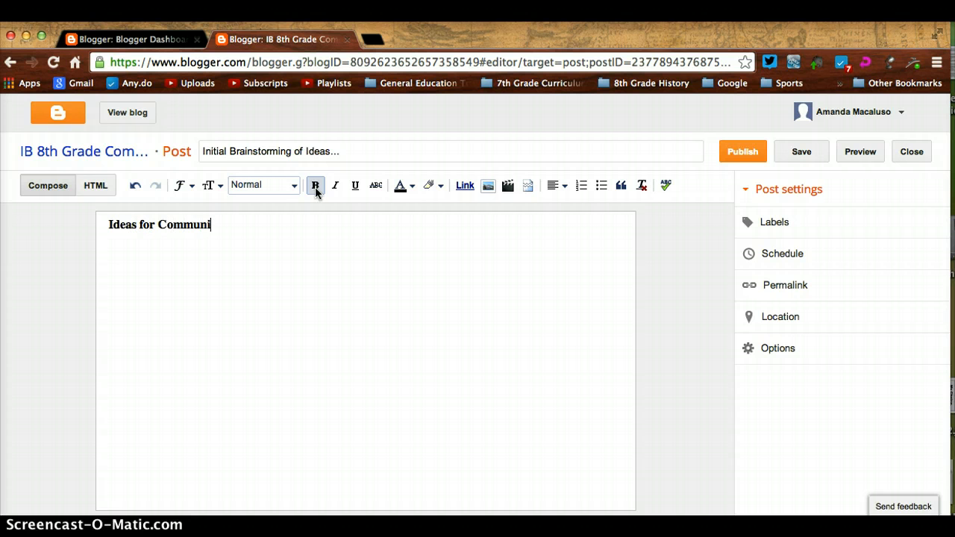
pyautogui.write('ty Project')
pyautogui.click(360, 206)
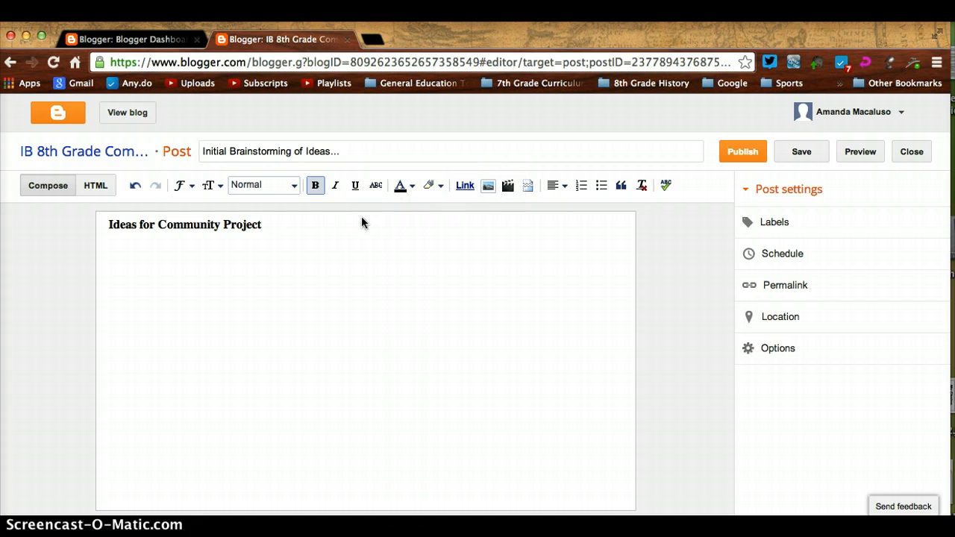
pyautogui.click(350, 216)
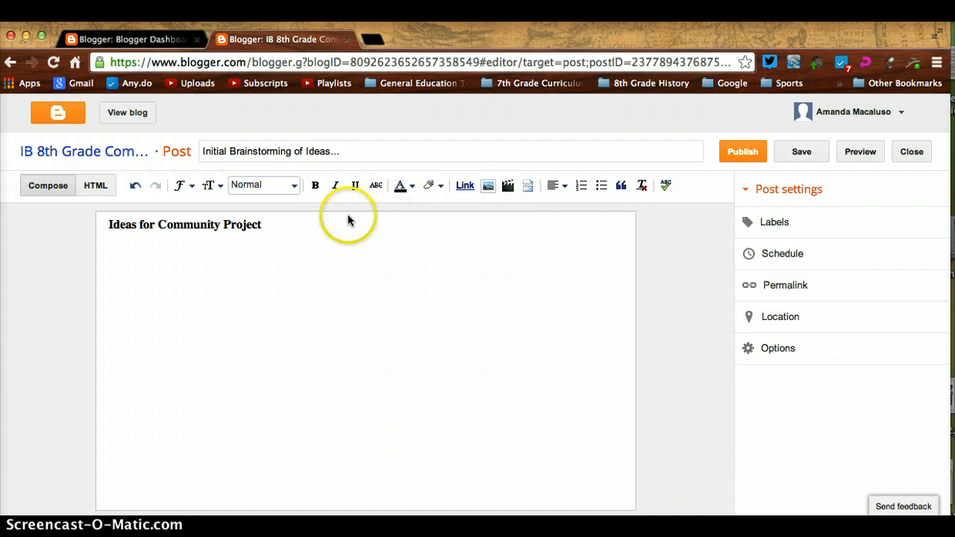
# - Start a bulleted list below the heading with 'rebuild a tractor' as the first item
pyautogui.click(555, 186)
pyautogui.click(594, 188)
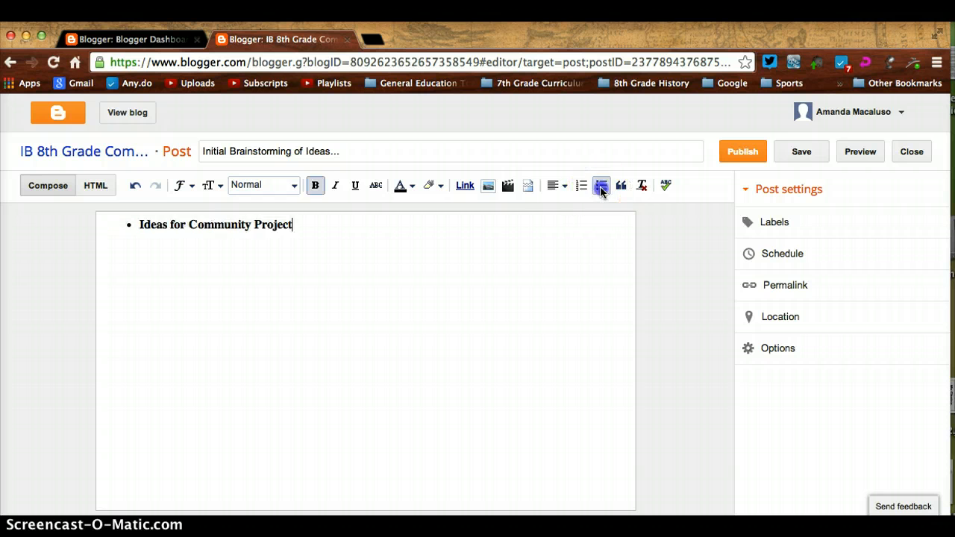
pyautogui.click(601, 187)
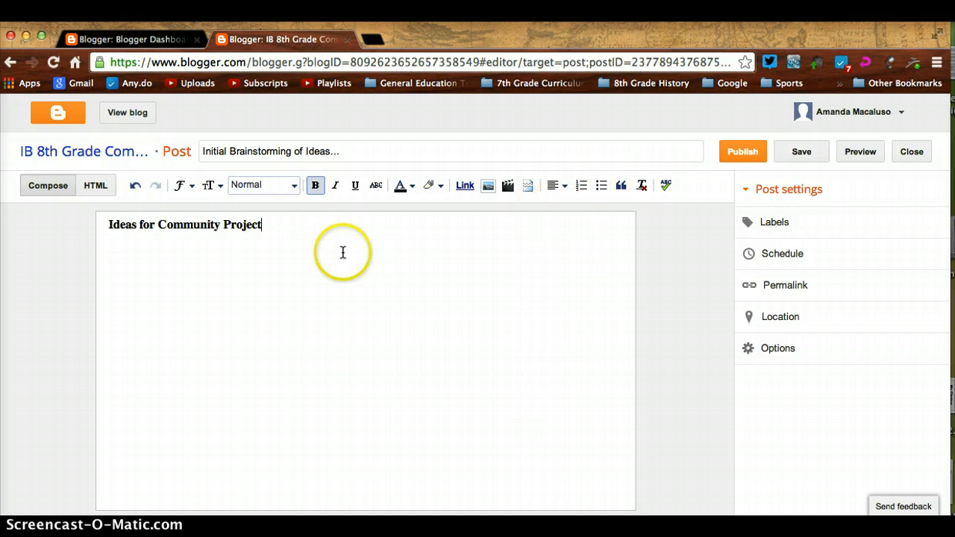
pyautogui.press('Return')
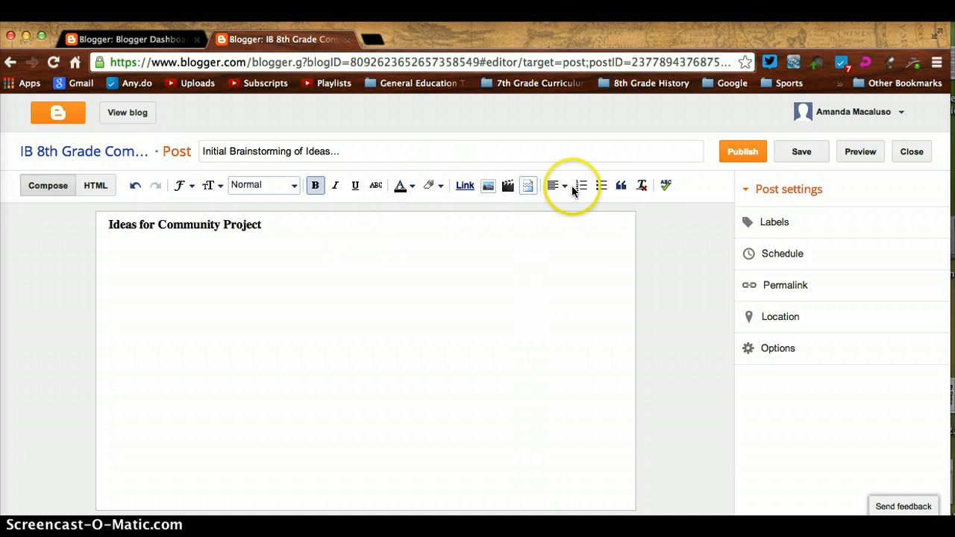
pyautogui.click(602, 186)
pyautogui.write('lkajdf')
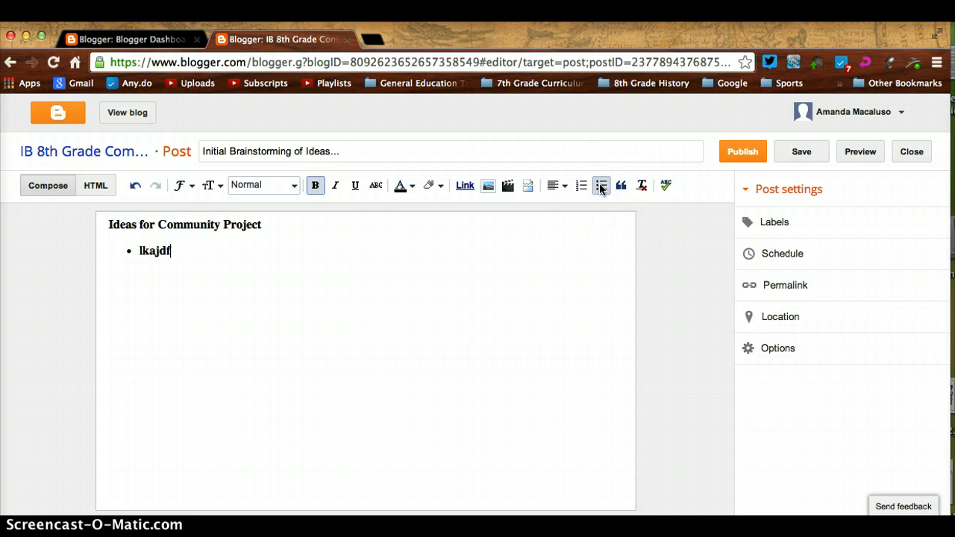
pyautogui.press('BackSpace')
pyautogui.press('BackSpace')
pyautogui.press('BackSpace')
pyautogui.press('BackSpace')
pyautogui.press('BackSpace')
pyautogui.press('BackSpace')
pyautogui.write('rebuild a tractor')
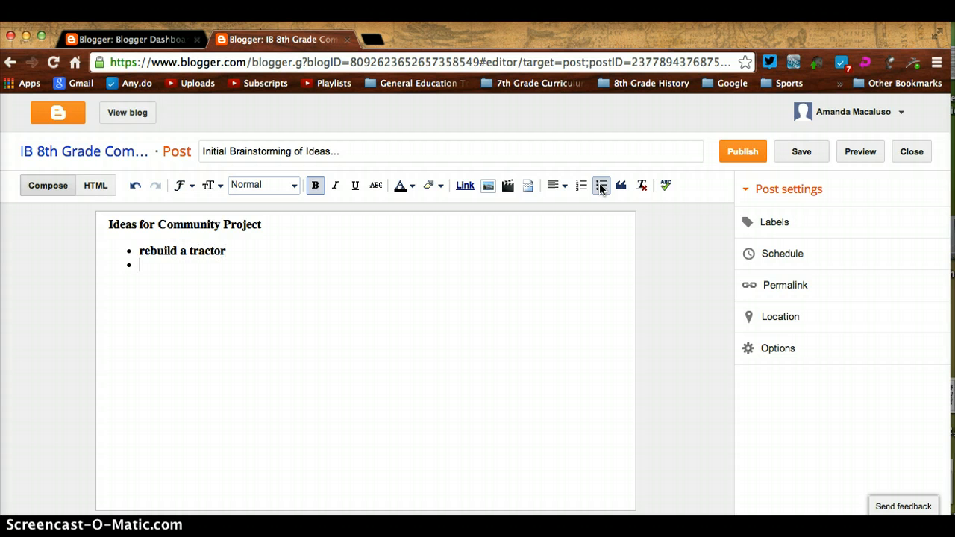
pyautogui.hotkey('ctrl', 'b')
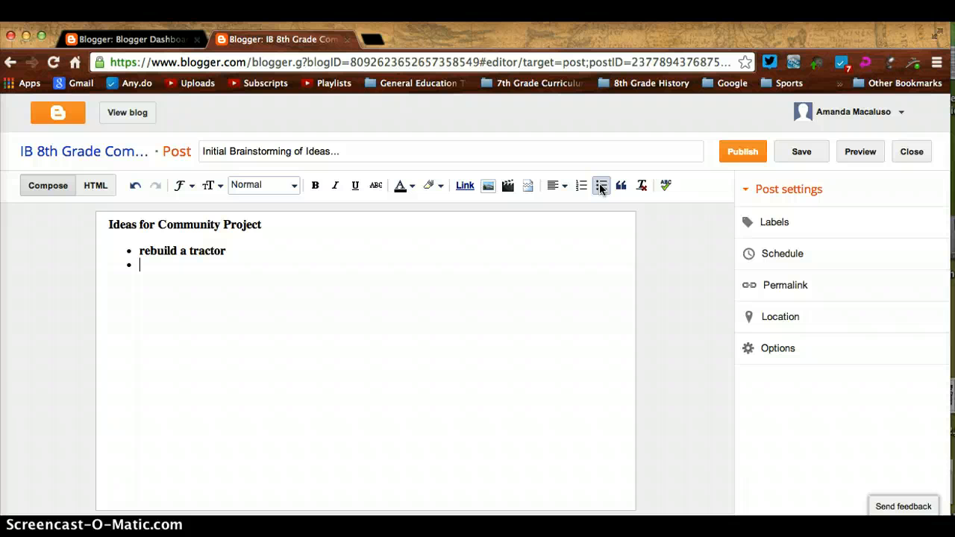
# - Add the label 'Investigating' to the post in its label settings
pyautogui.click(775, 229)
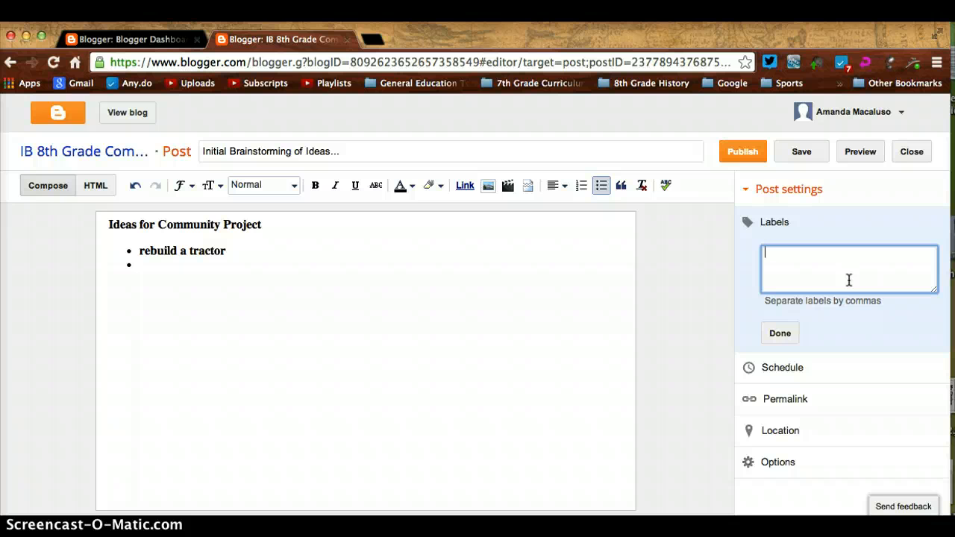
pyautogui.write('Investigating,')
pyautogui.press('BackSpace')
pyautogui.click(779, 333)
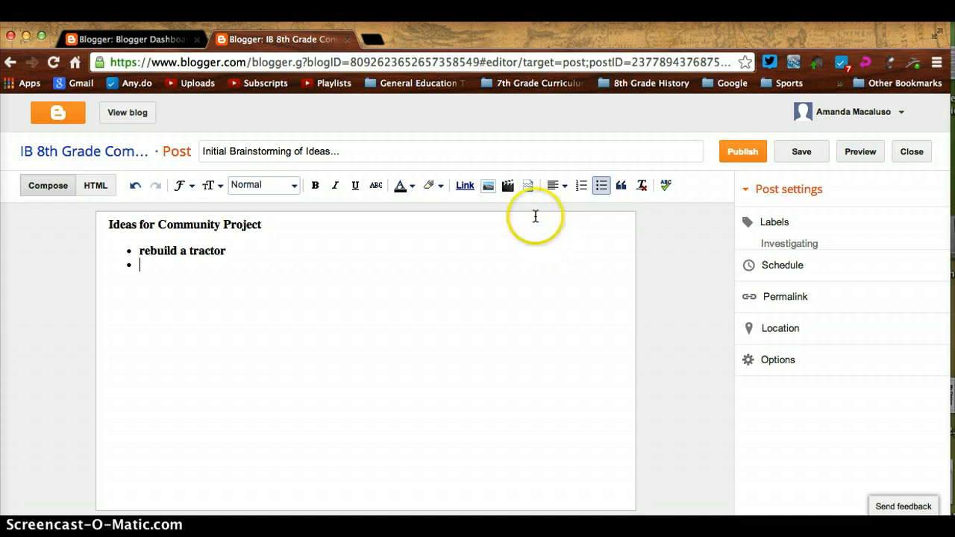
# - Cancel the link dialog without adding a link, then bring up the Insert image picker
pyautogui.click(466, 186)
pyautogui.click(408, 255)
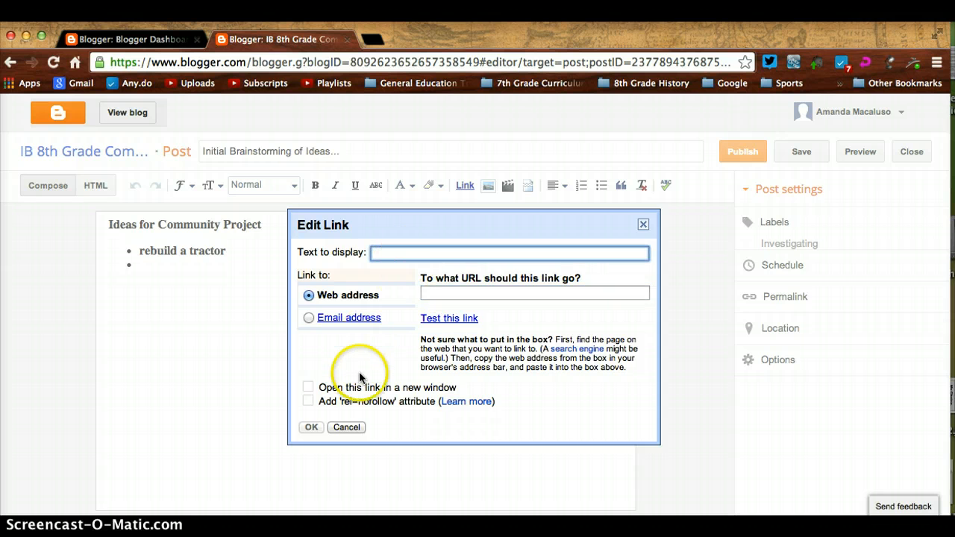
pyautogui.click(346, 427)
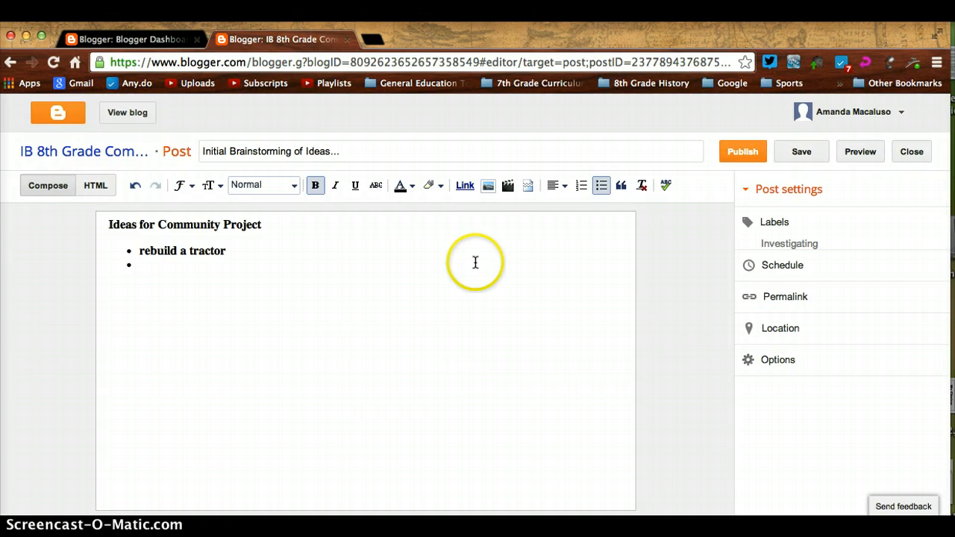
pyautogui.click(489, 188)
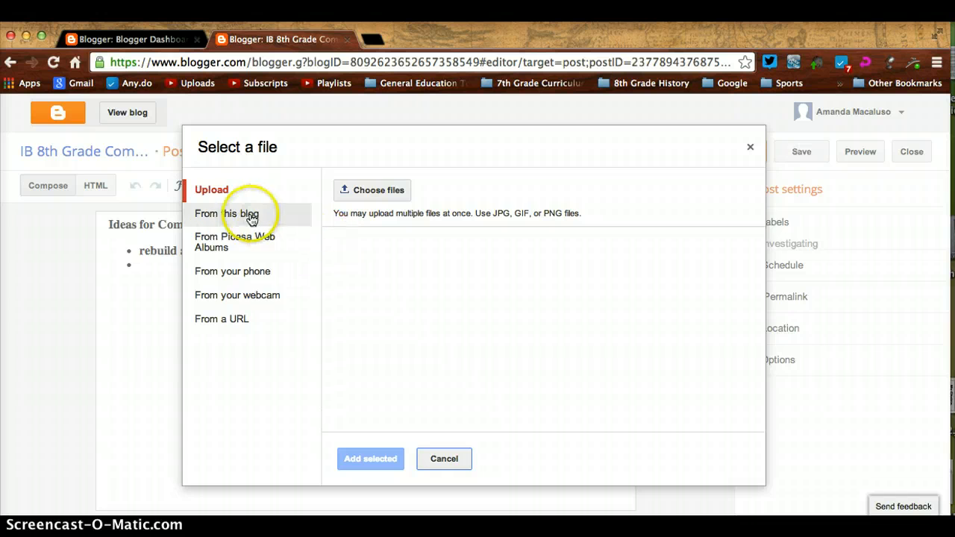
# - Try the webcam source with camera access allowed, then cancel the image picker without inserting anything
pyautogui.click(253, 299)
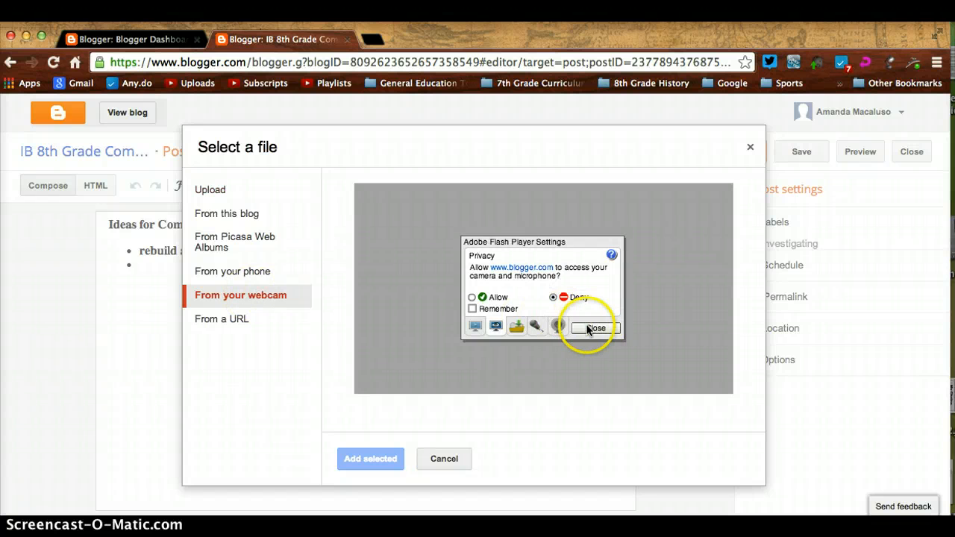
pyautogui.click(473, 297)
pyautogui.click(472, 322)
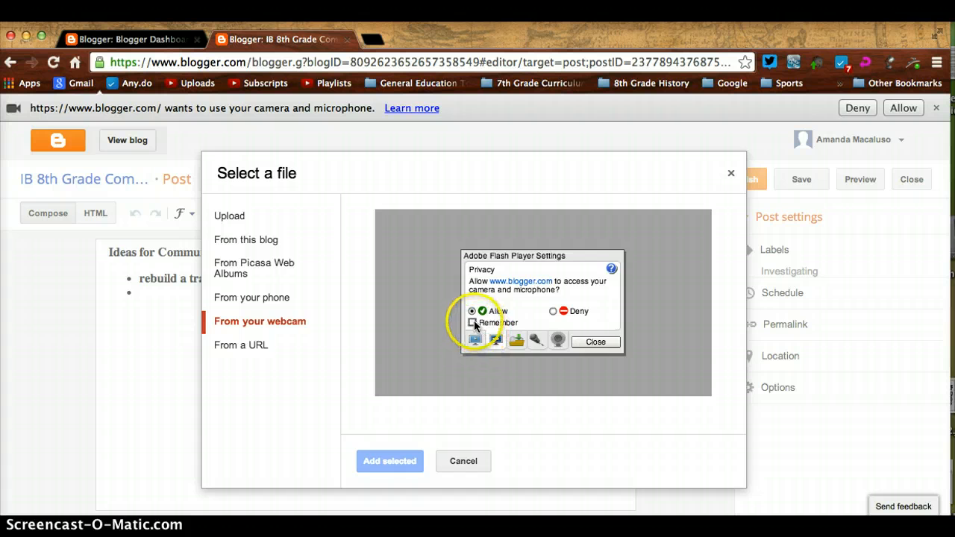
pyautogui.click(587, 344)
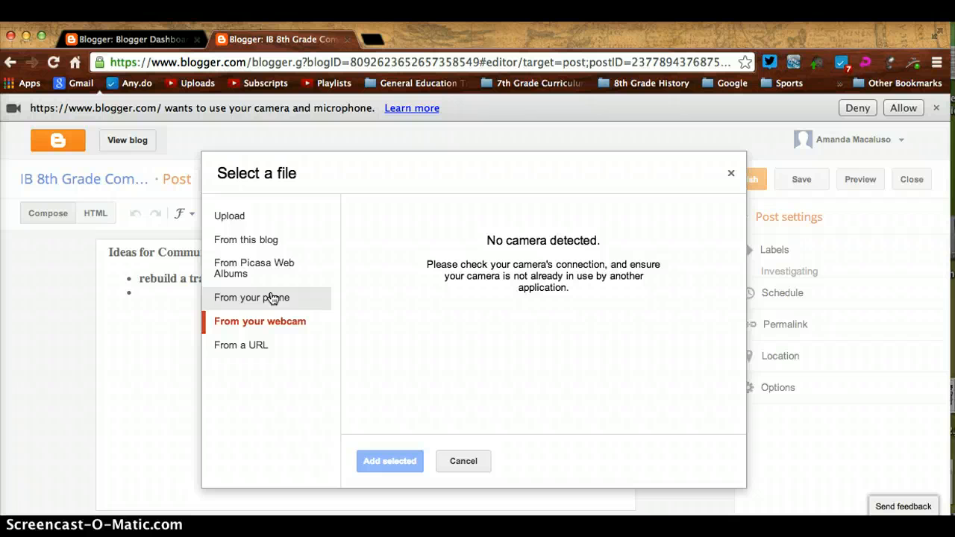
pyautogui.click(240, 213)
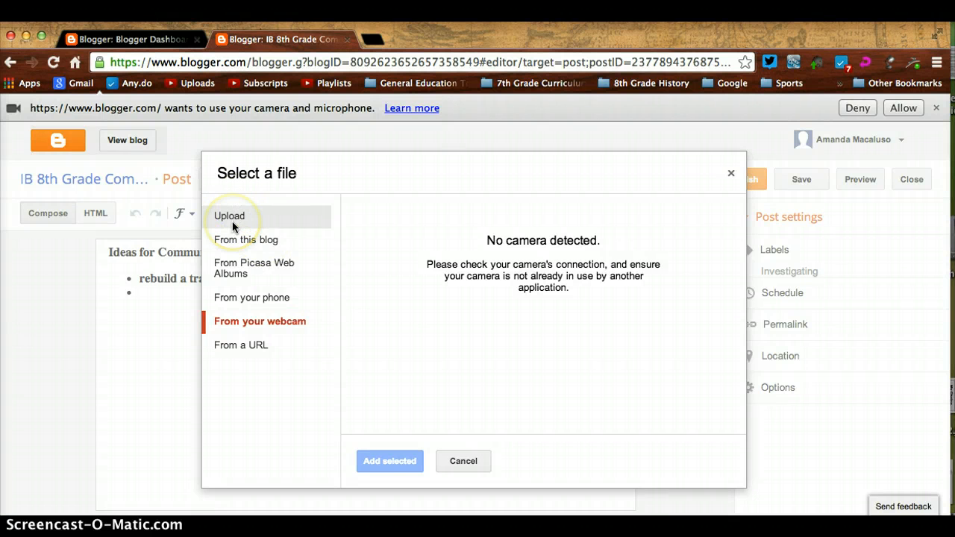
pyautogui.click(903, 108)
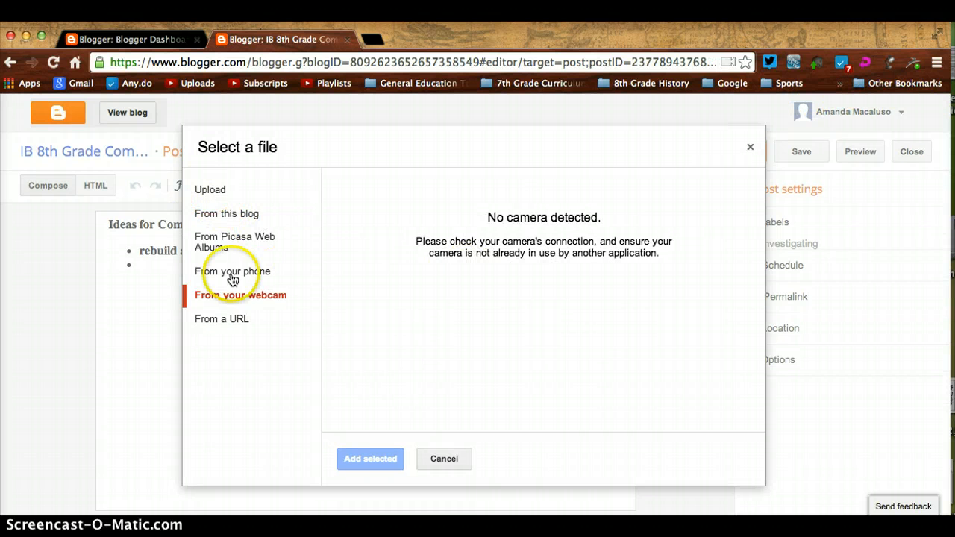
pyautogui.click(236, 298)
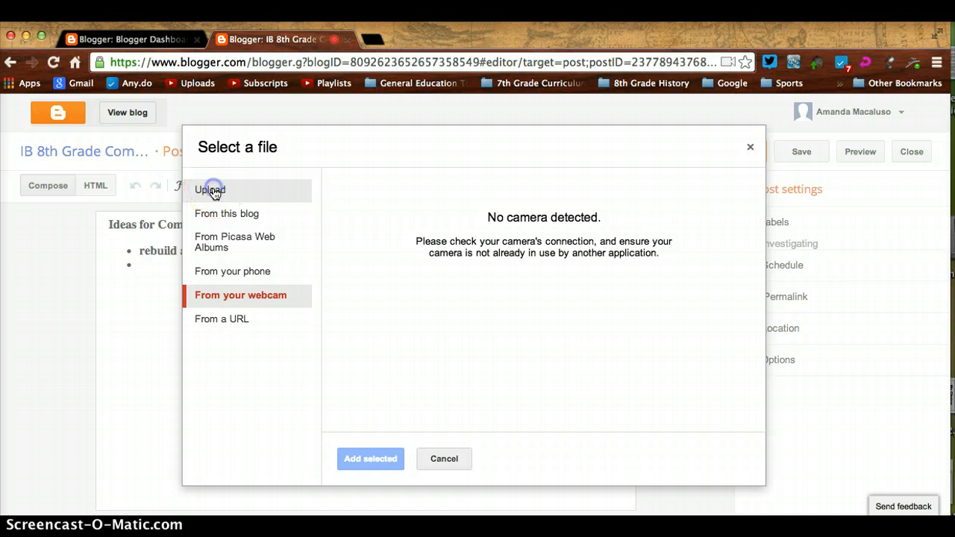
pyautogui.click(214, 192)
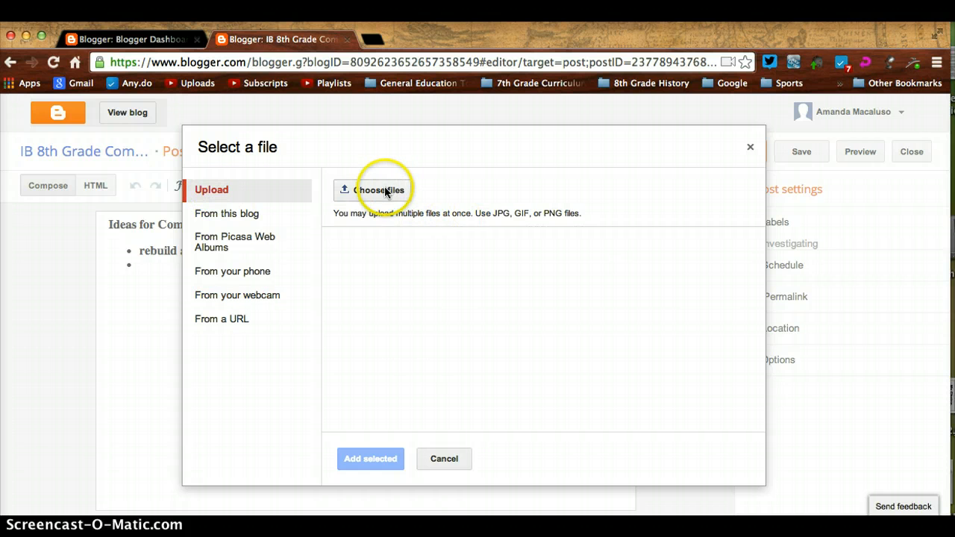
pyautogui.click(445, 459)
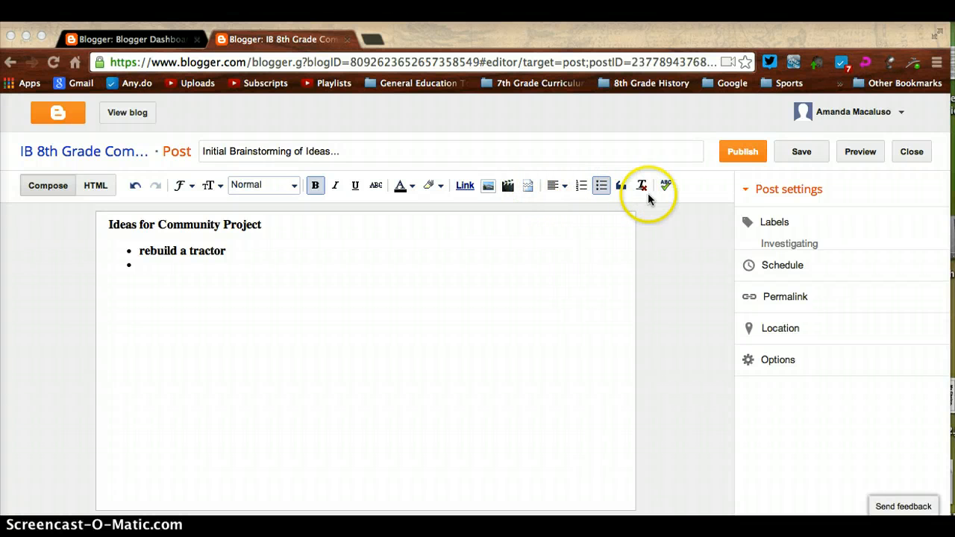
# - Type 'schhol' on the second bullet and correct it to 'school' with the spell-check suggestion
pyautogui.click(666, 185)
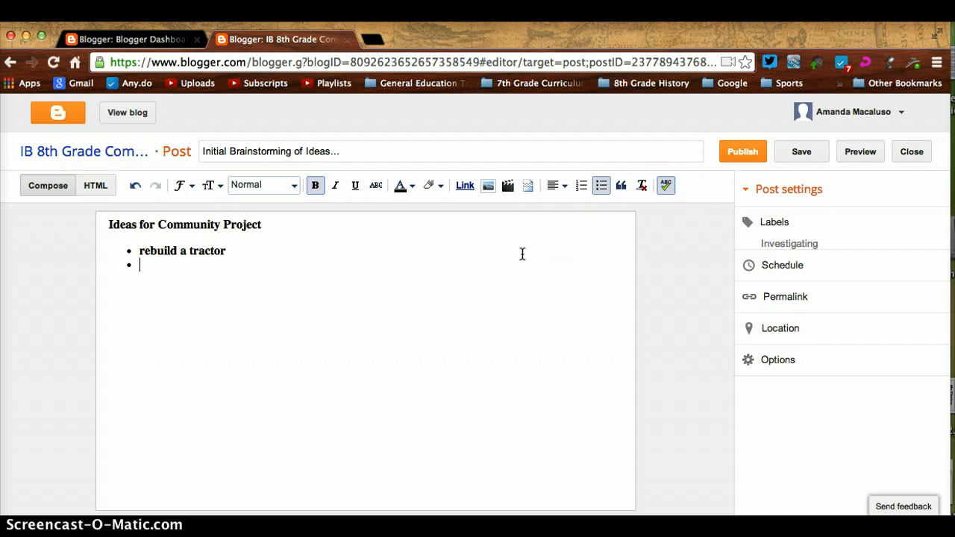
pyautogui.click(166, 286)
pyautogui.write('schhol')
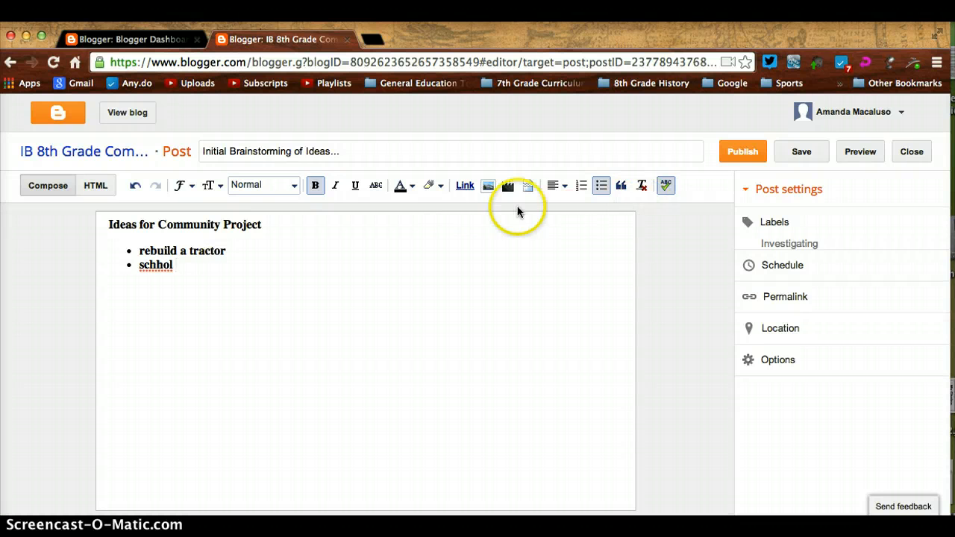
pyautogui.click(152, 265)
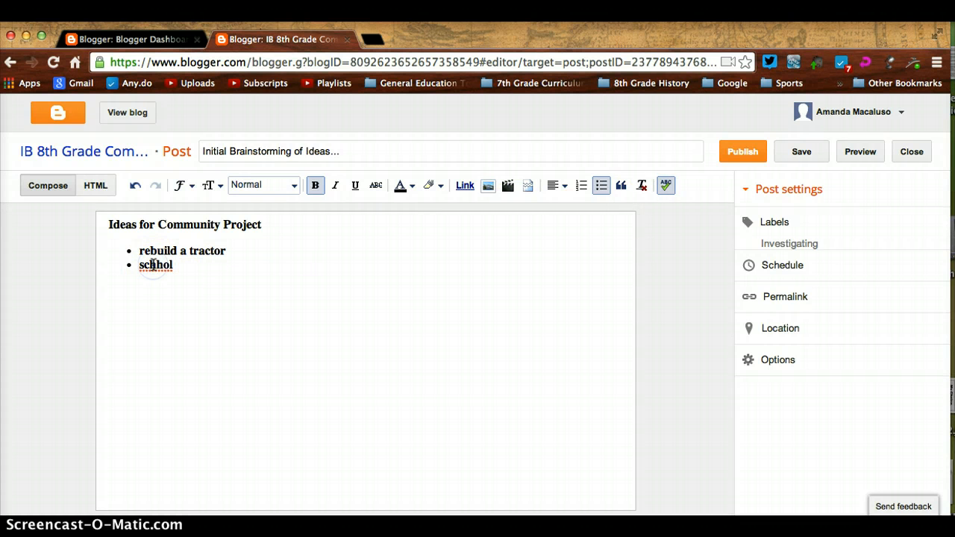
pyautogui.click(154, 265)
pyautogui.rightClick(153, 265)
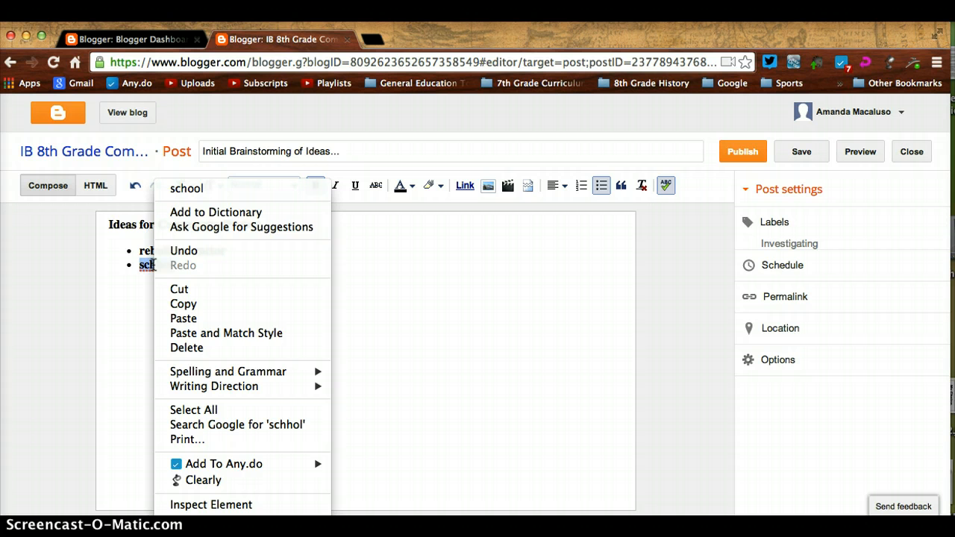
pyautogui.click(188, 188)
pyautogui.click(206, 255)
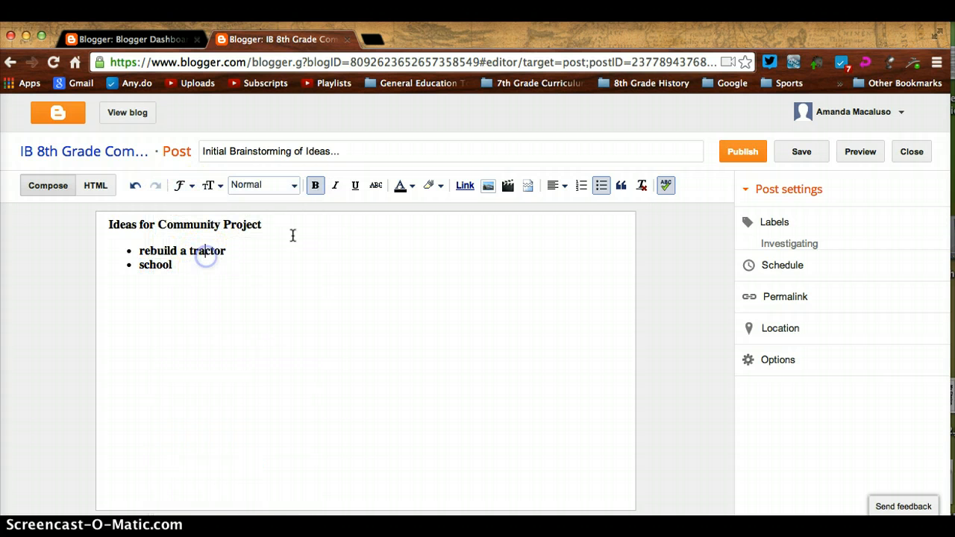
pyautogui.click(667, 188)
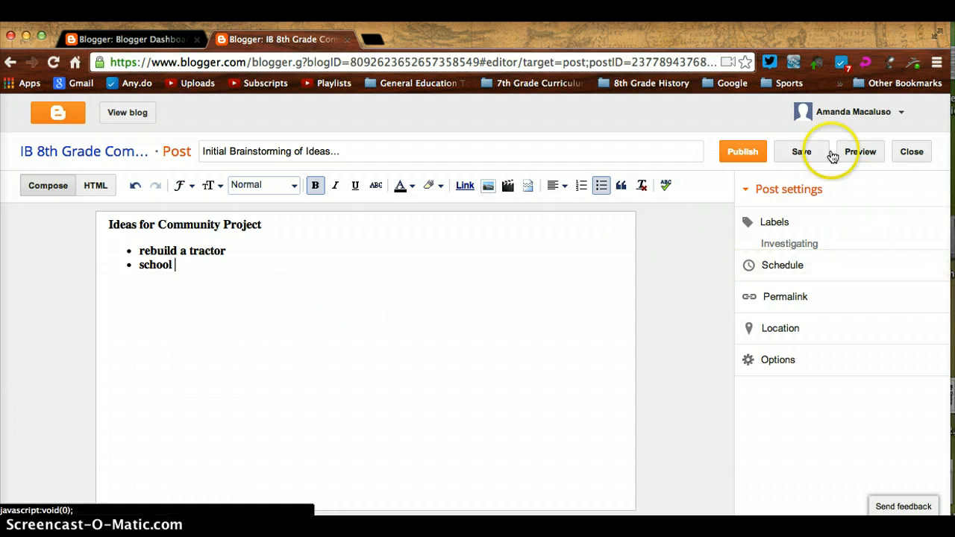
# - Save the draft and preview the post 'Initial Brainstorming of Ideas...' on the blog
pyautogui.click(802, 159)
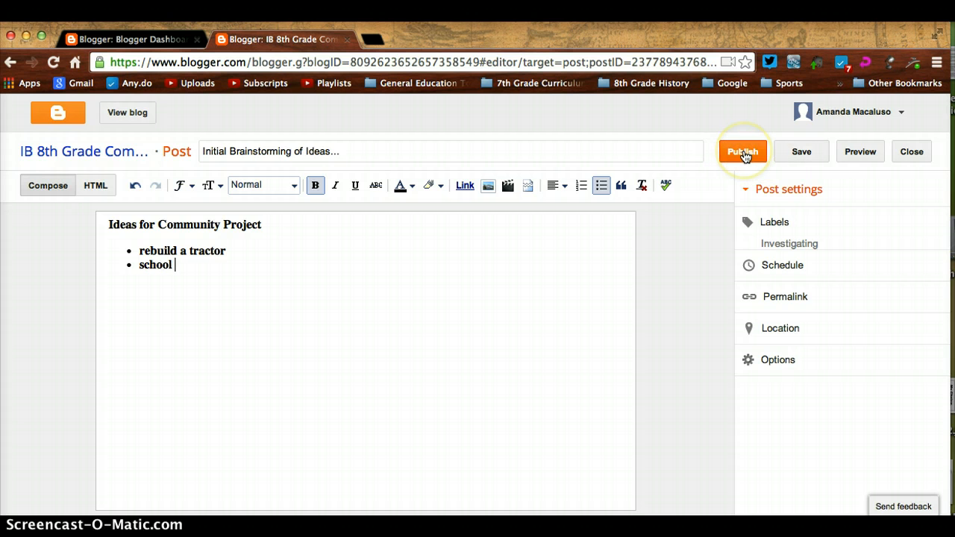
pyautogui.click(801, 156)
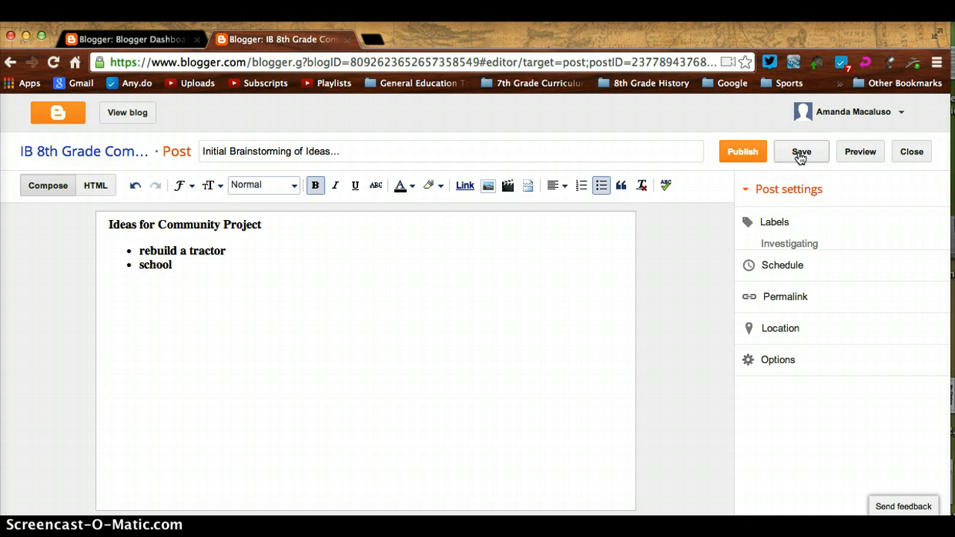
pyautogui.click(850, 153)
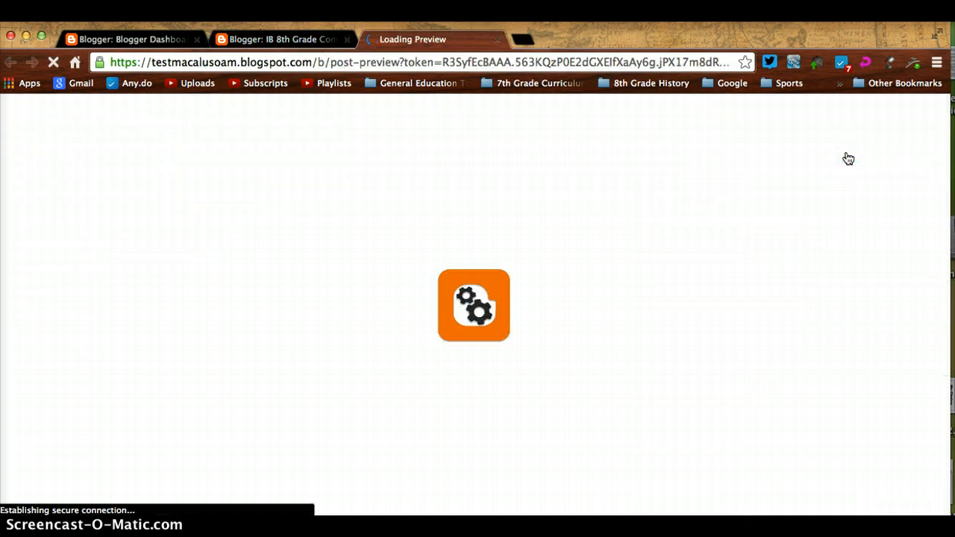
pyautogui.scroll(-4, 441, 301)
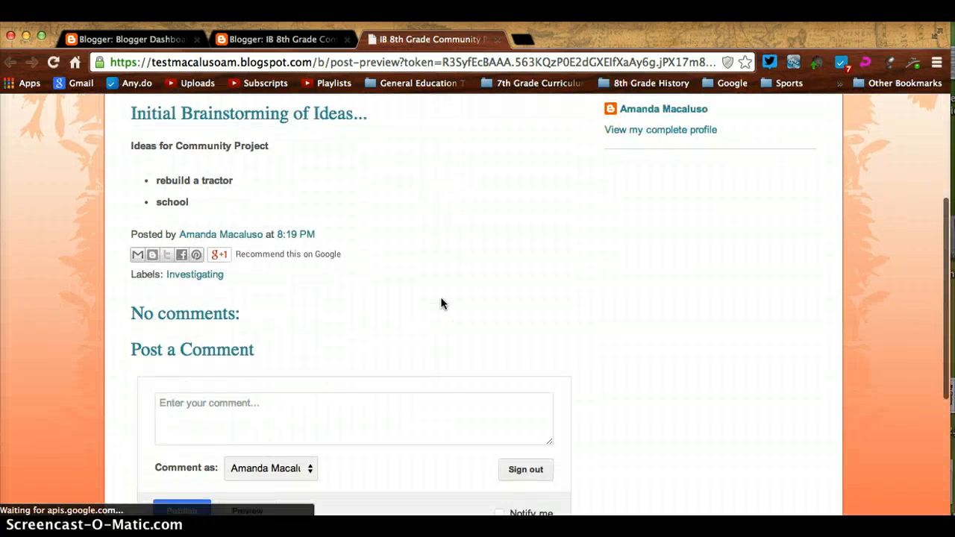
pyautogui.scroll(3, 441, 303)
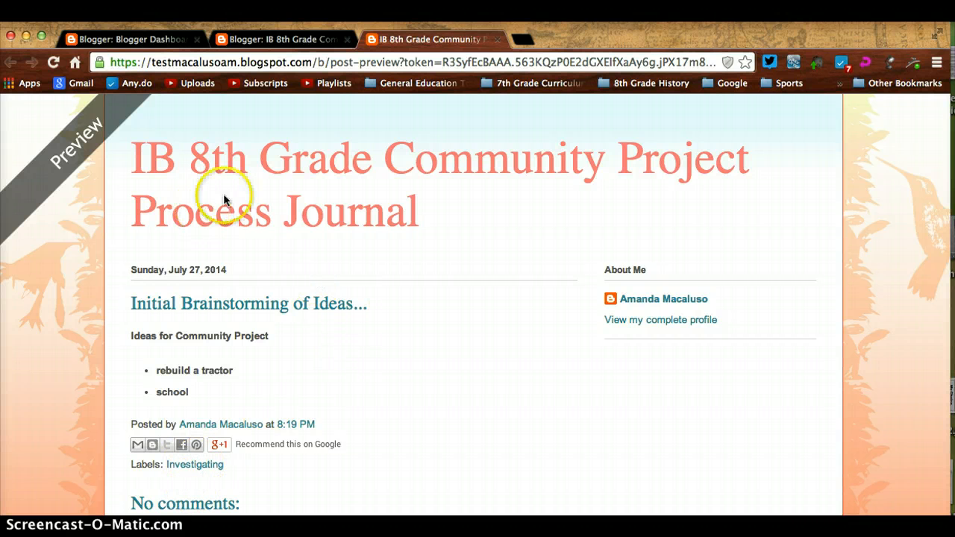
# - Publish the post from the editor tab, so it appears under All posts
pyautogui.click(308, 37)
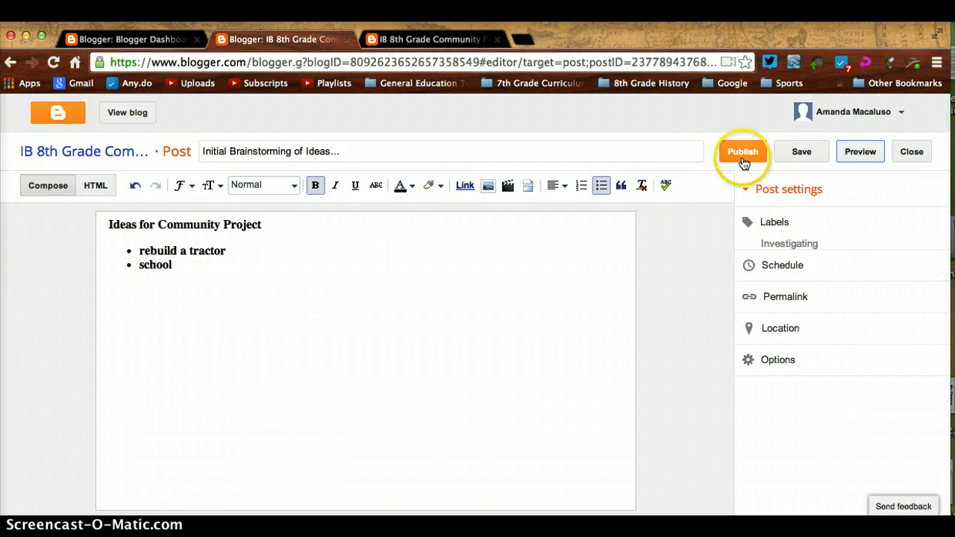
pyautogui.click(738, 155)
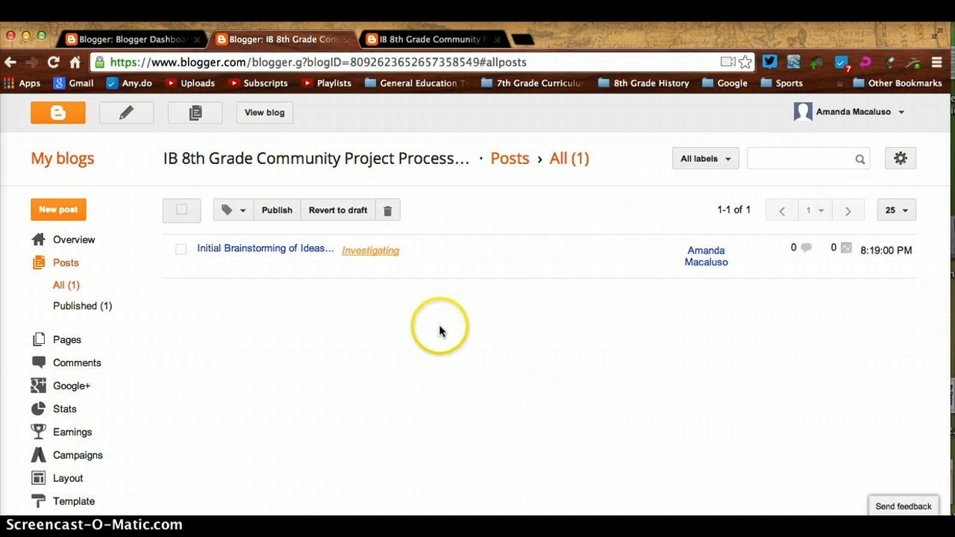
pyautogui.moveTo(265, 250)
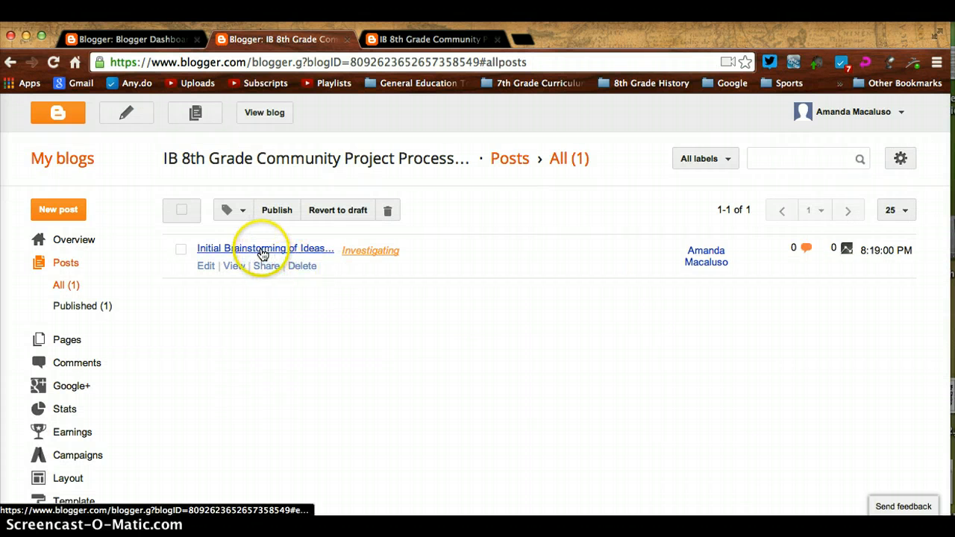
# - Reopen the published post and preview it, showing it in the Blog Archive under July 2014
pyautogui.click(271, 250)
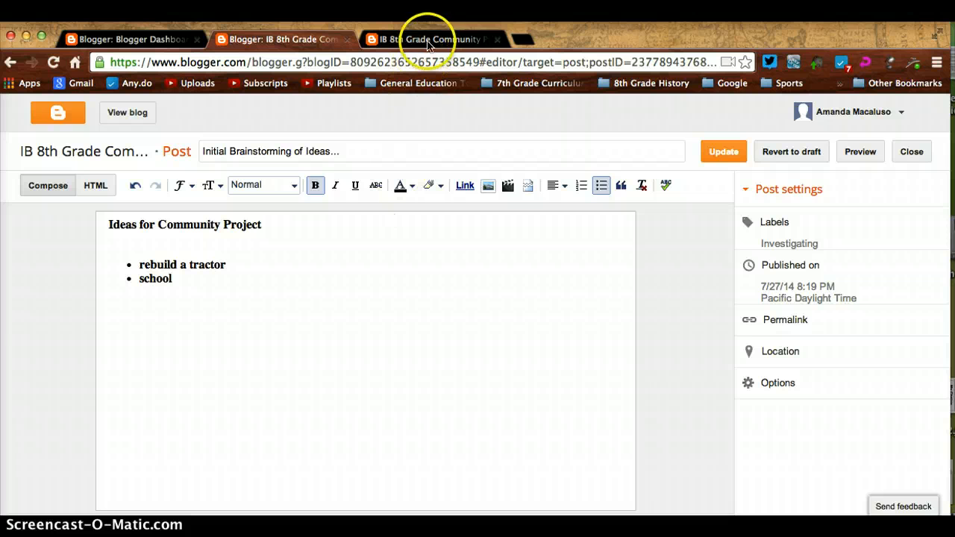
pyautogui.click(857, 153)
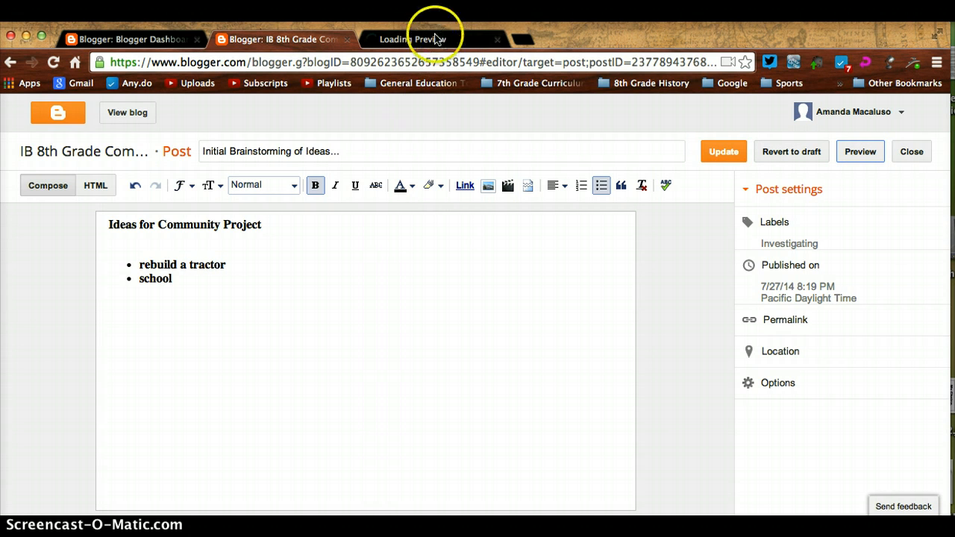
pyautogui.click(436, 41)
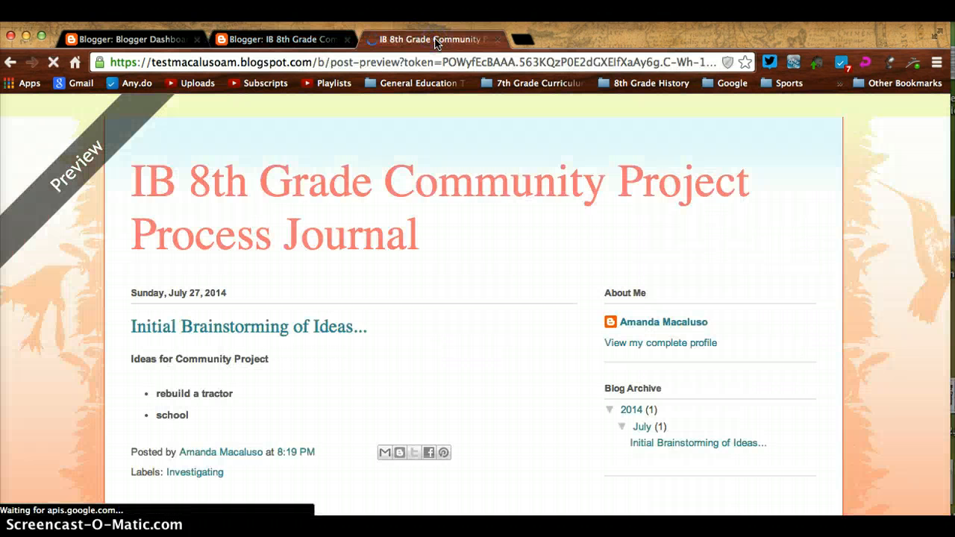
pyautogui.scroll(-2, 390, 379)
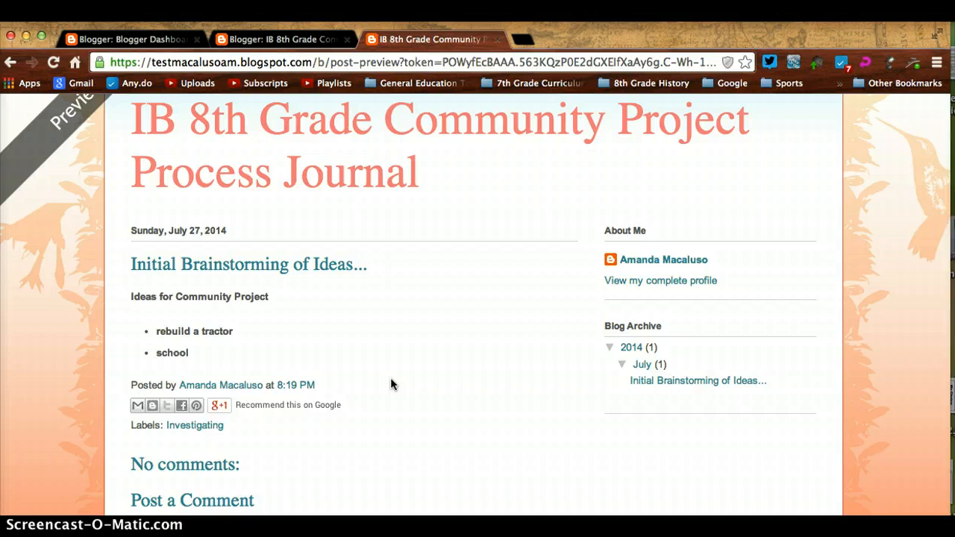
pyautogui.scroll(2, 390, 379)
pyautogui.click(390, 337)
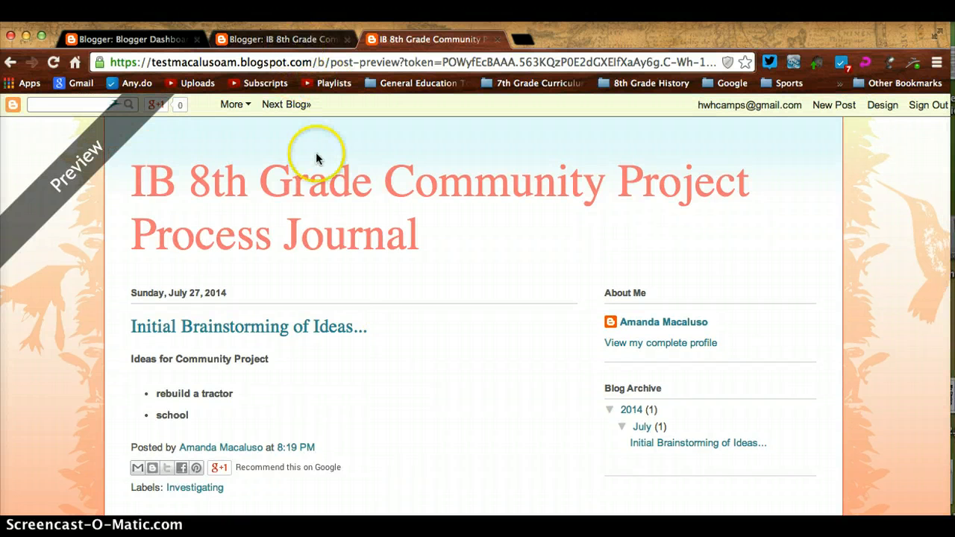